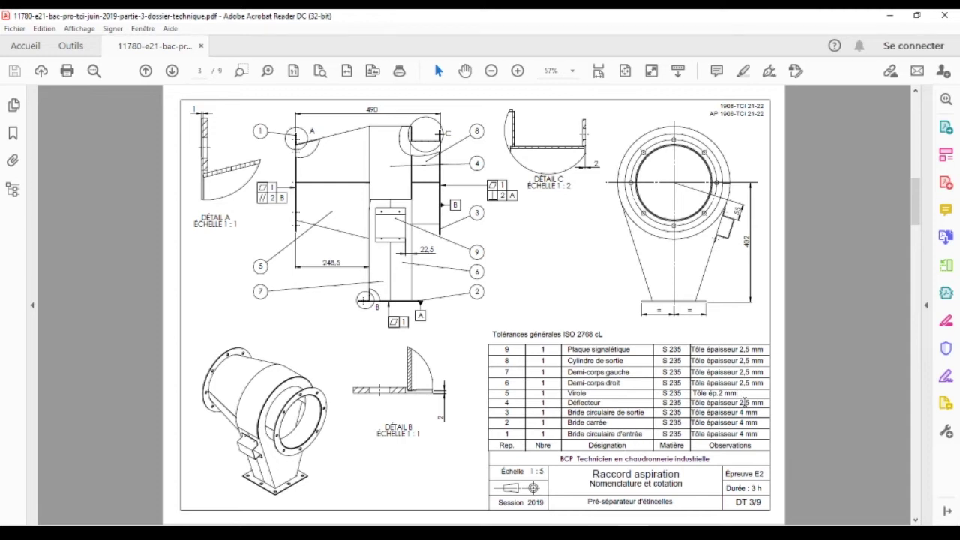
Step: Page through the technical dossier PDF to sheet DT 6/9 and examine the Déflecteur Rep. 4 drawing
scroll(564, 424, down, 1)
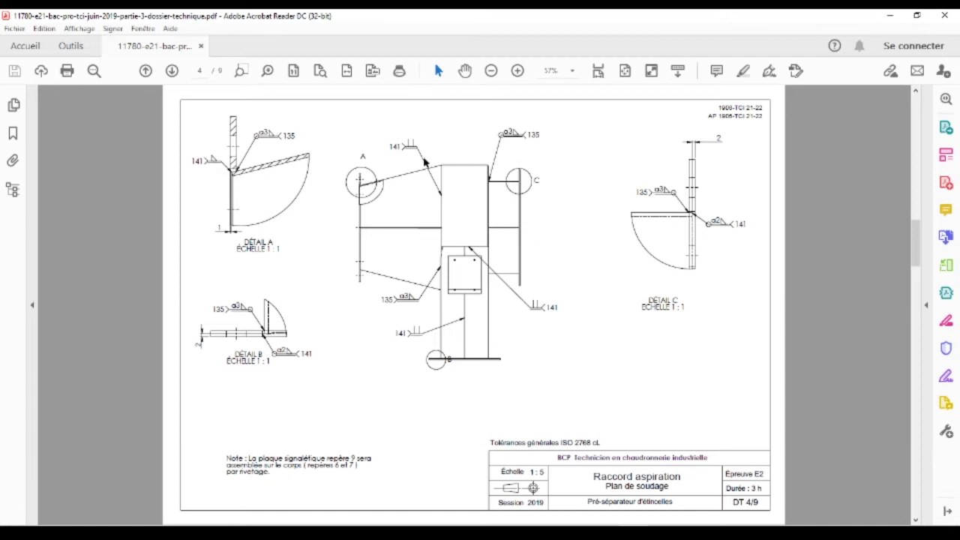
scroll(488, 302, down, 1)
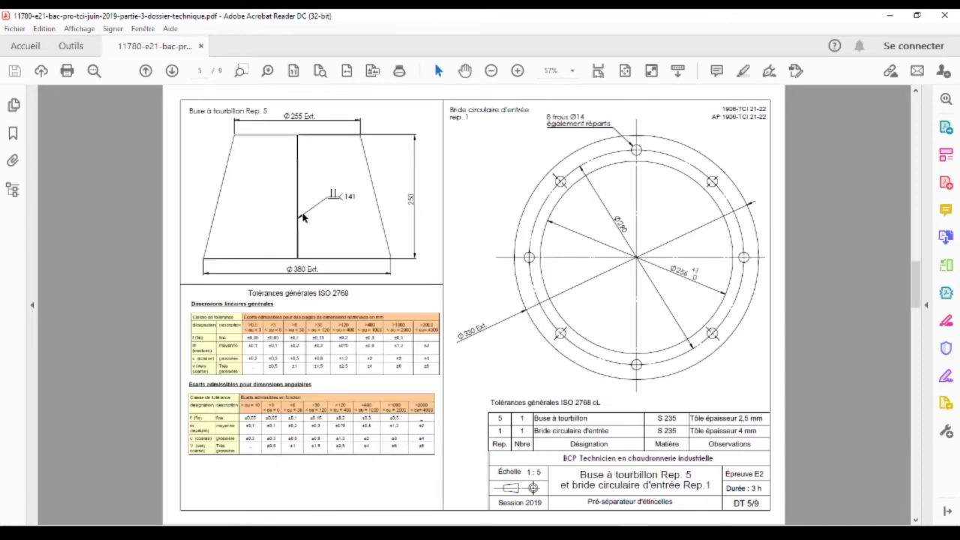
scroll(565, 335, down, 1)
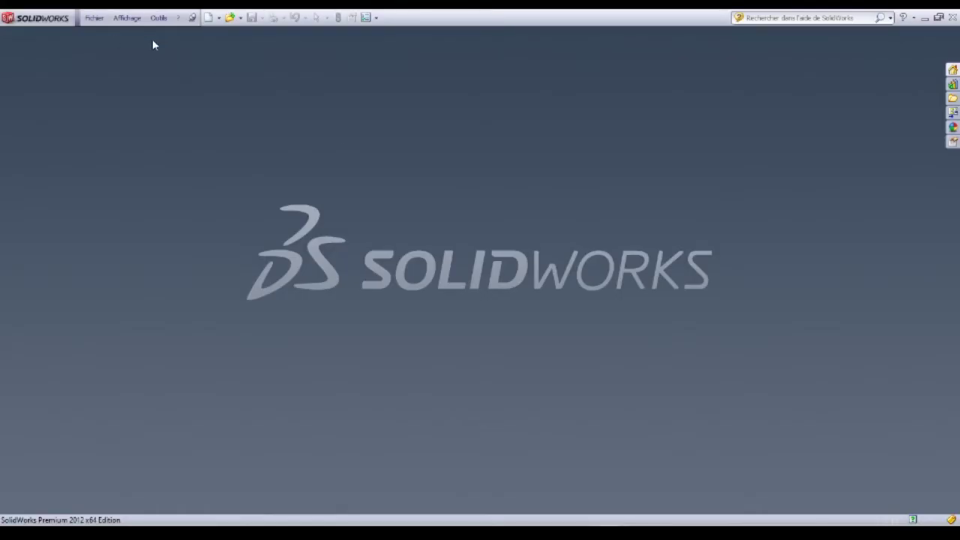
Step: Switch to SolidWorks and create a new part document from the Pièce template
click(210, 19)
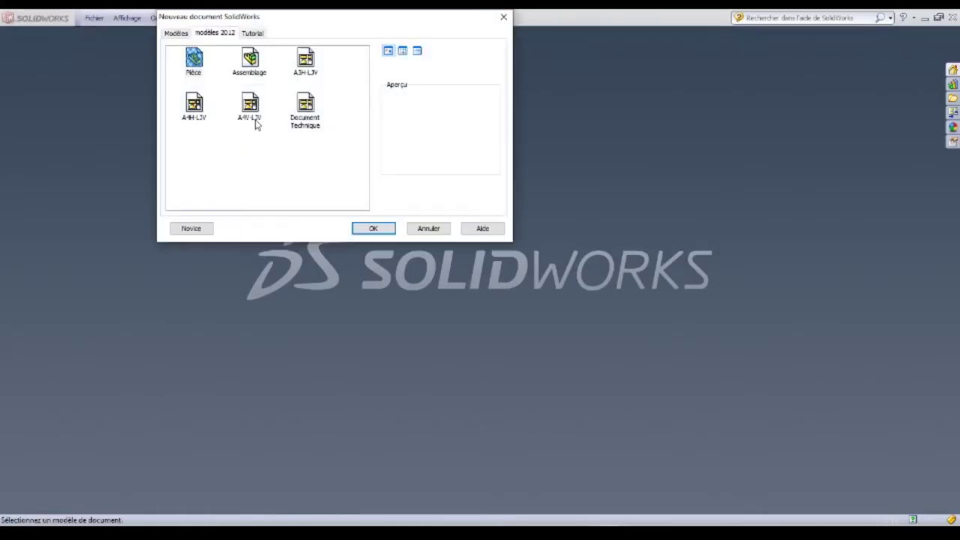
click(373, 229)
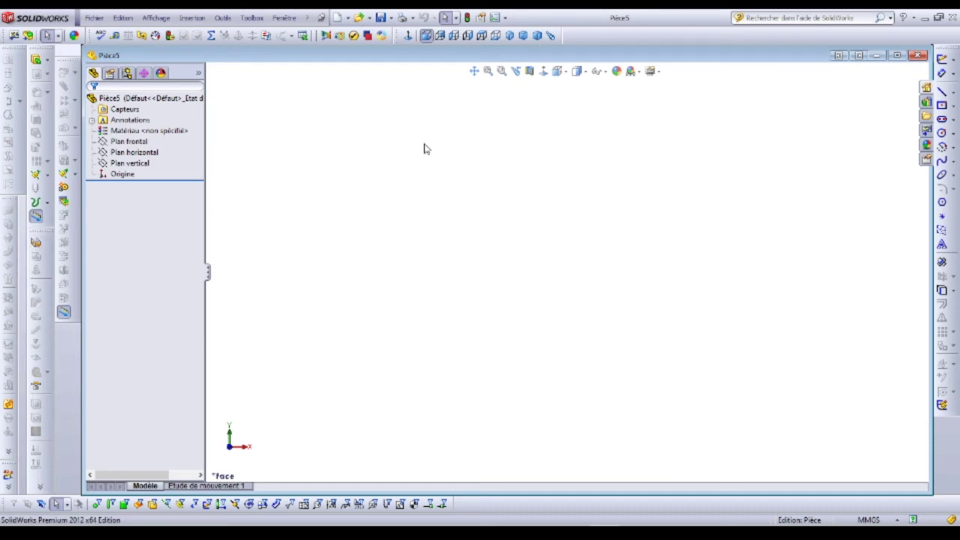
right_click(577, 35)
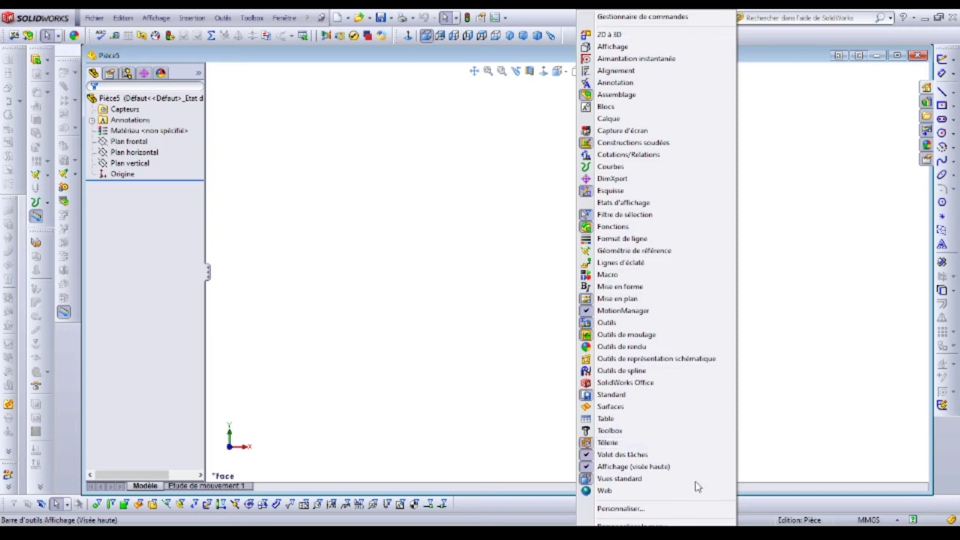
click(365, 189)
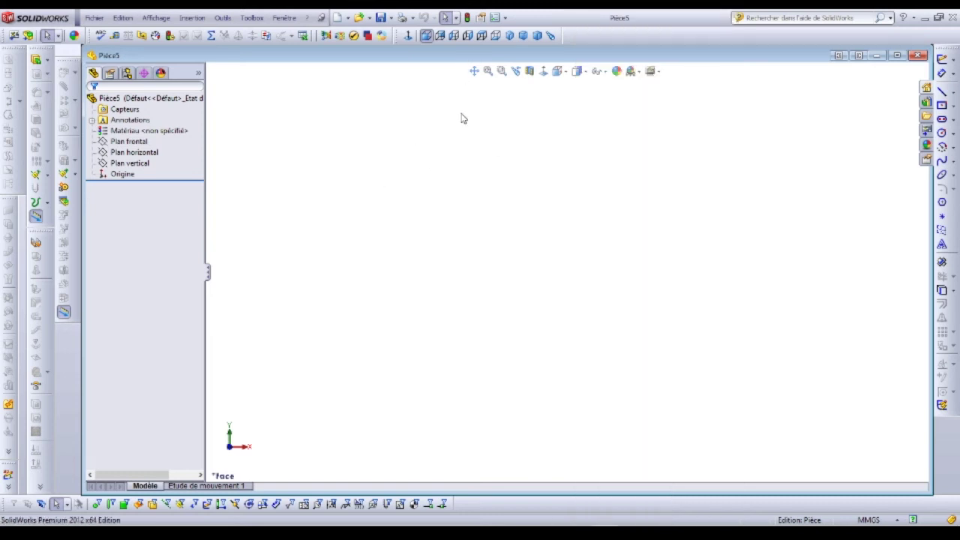
Step: Sketch an origin-centred arc on Plan frontal, open at the bottom, with a radius of about 80 mm spanning about 208°
click(129, 141)
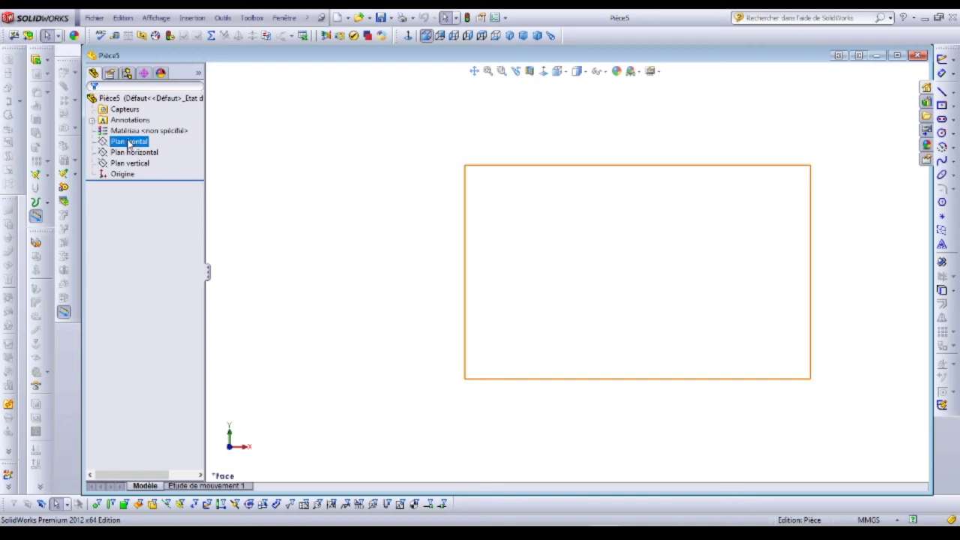
click(35, 245)
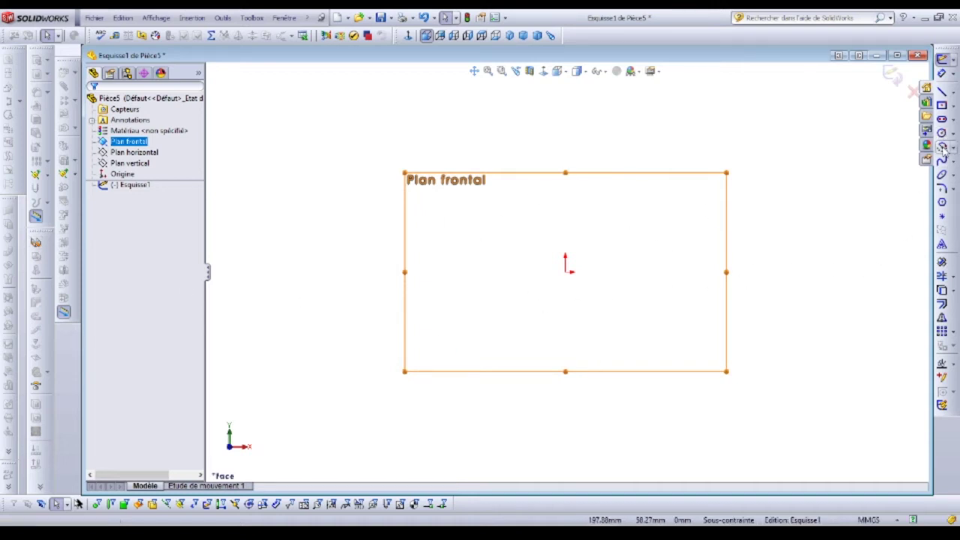
click(943, 147)
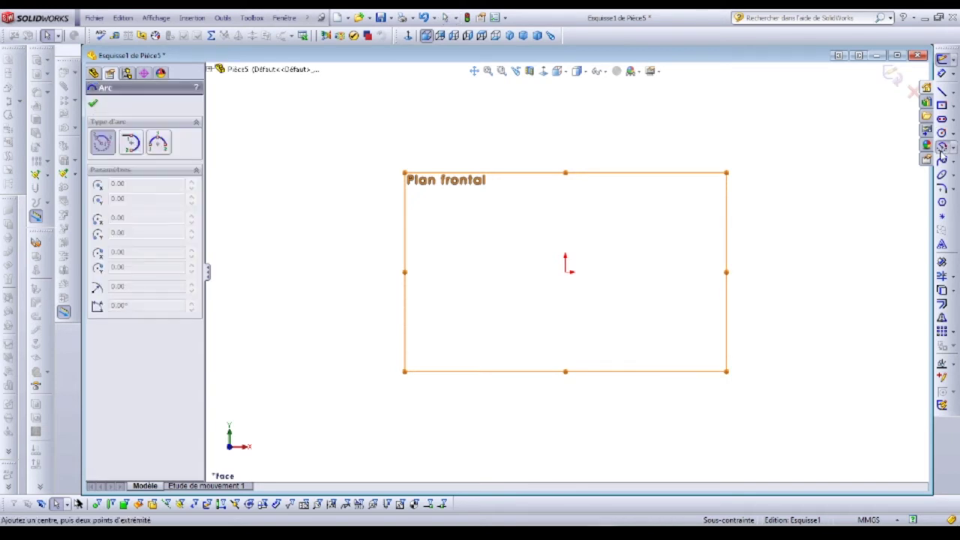
click(567, 269)
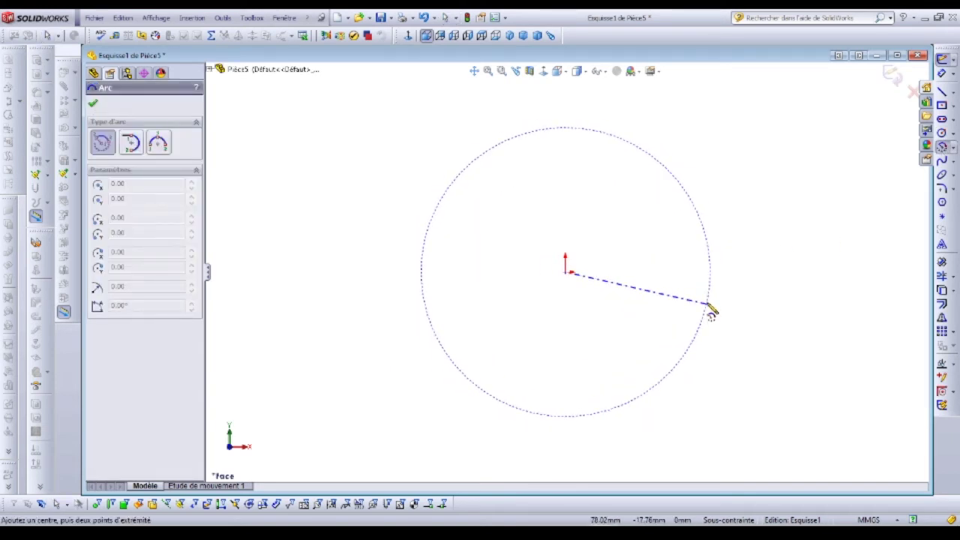
click(709, 305)
click(425, 310)
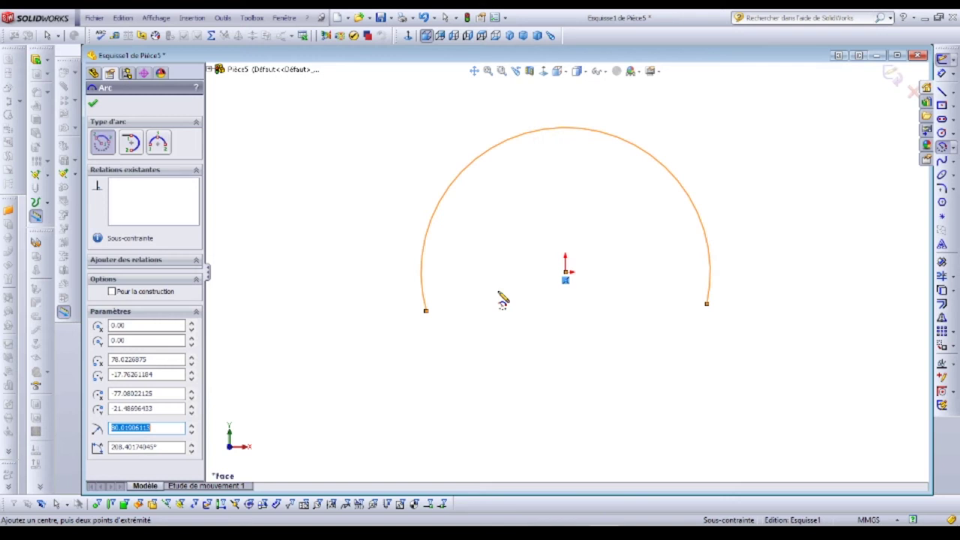
Step: Dimension the arc's radius at 190 mm and check the sketch against the Déflecteur Rep. 4 drawing in the PDF
click(942, 73)
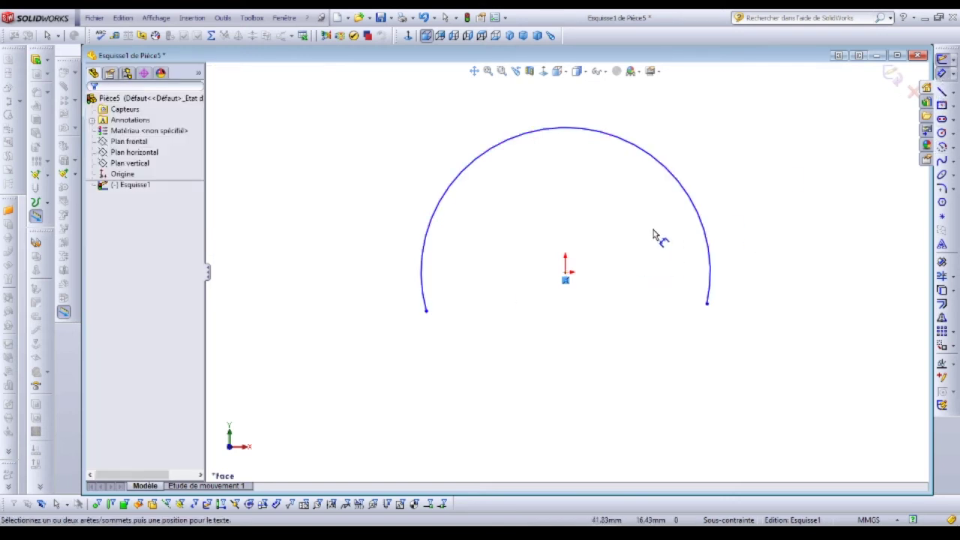
click(686, 194)
click(748, 162)
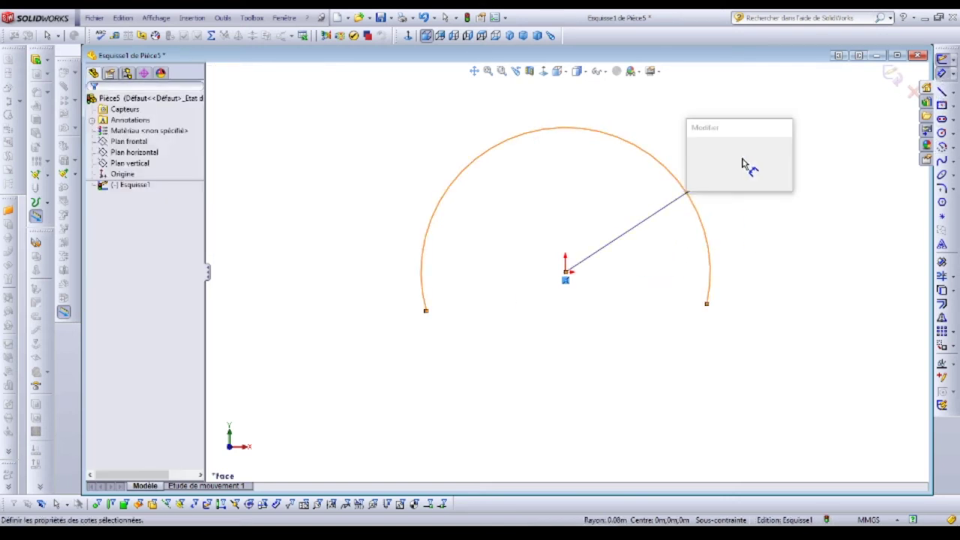
text(190)
key(Return)
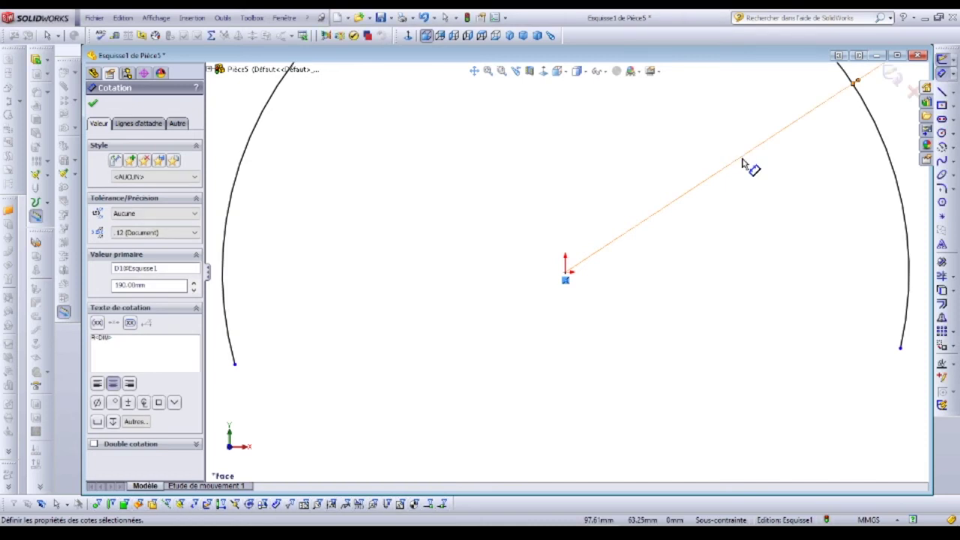
scroll(731, 176, down, 3)
scroll(731, 184, up, 4)
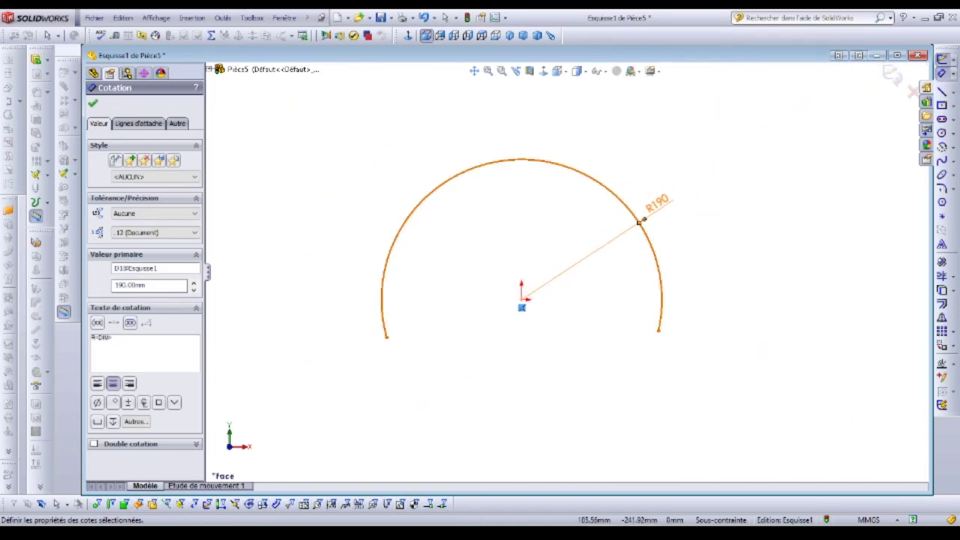
key(alt+Tab)
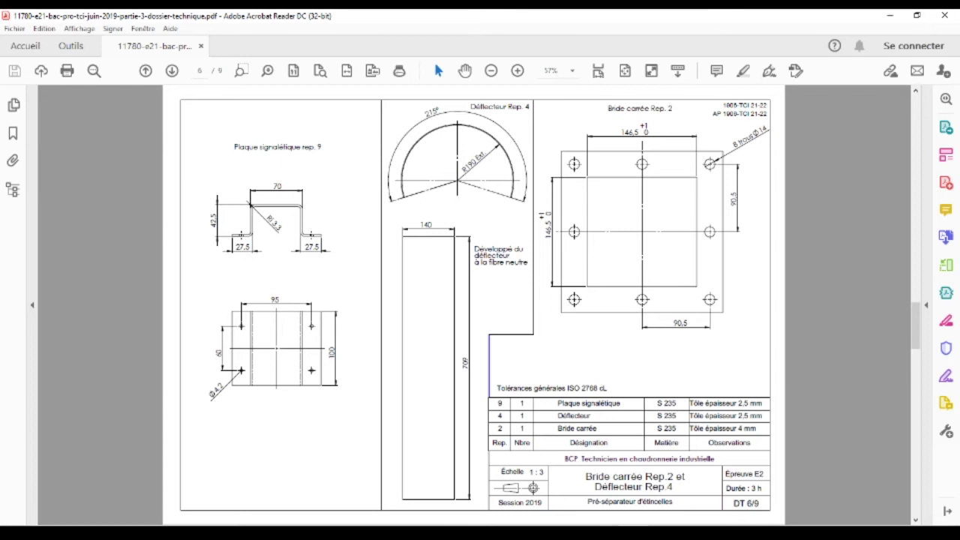
key(alt+Tab)
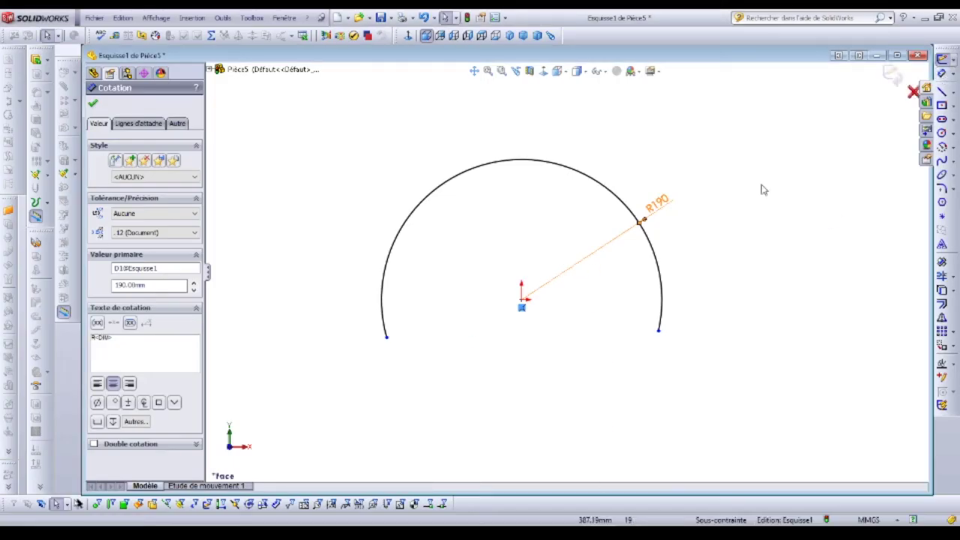
Step: Lengthen the arc at its left end and draw a vertical construction line about 385 mm long through the origin
drag(386, 337, 441, 417)
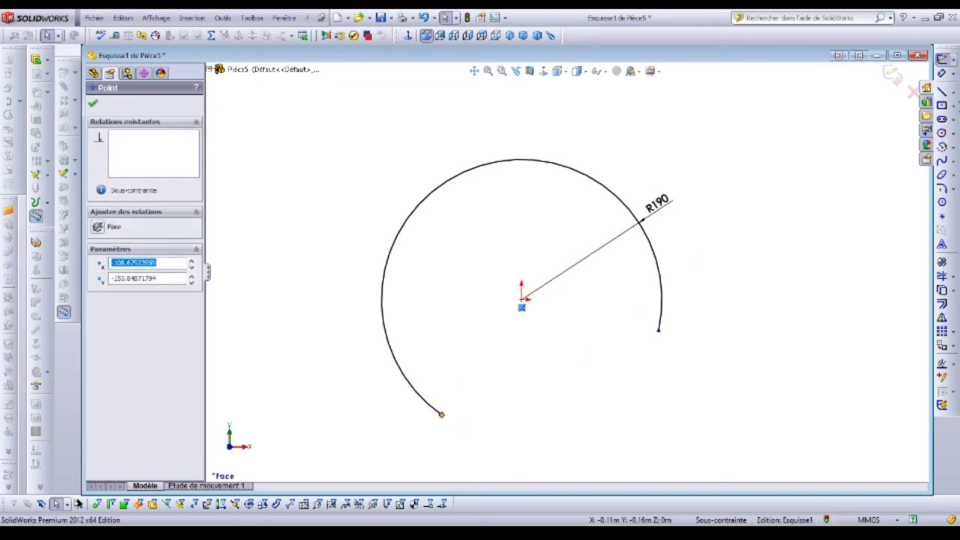
click(956, 93)
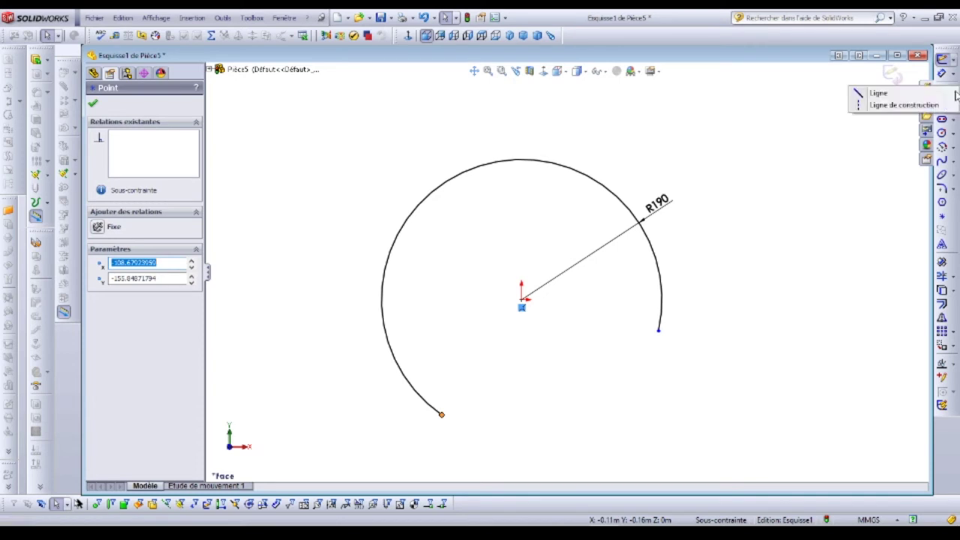
click(899, 106)
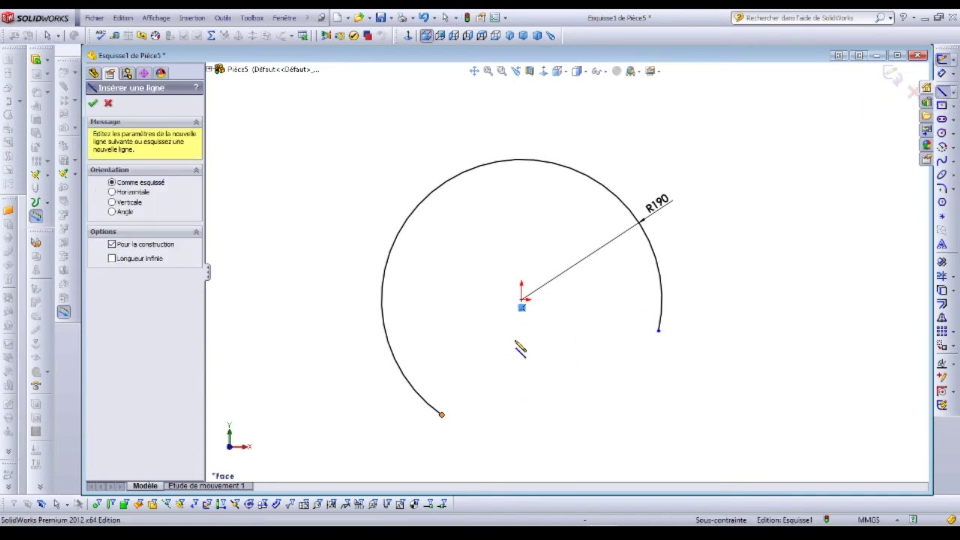
click(521, 408)
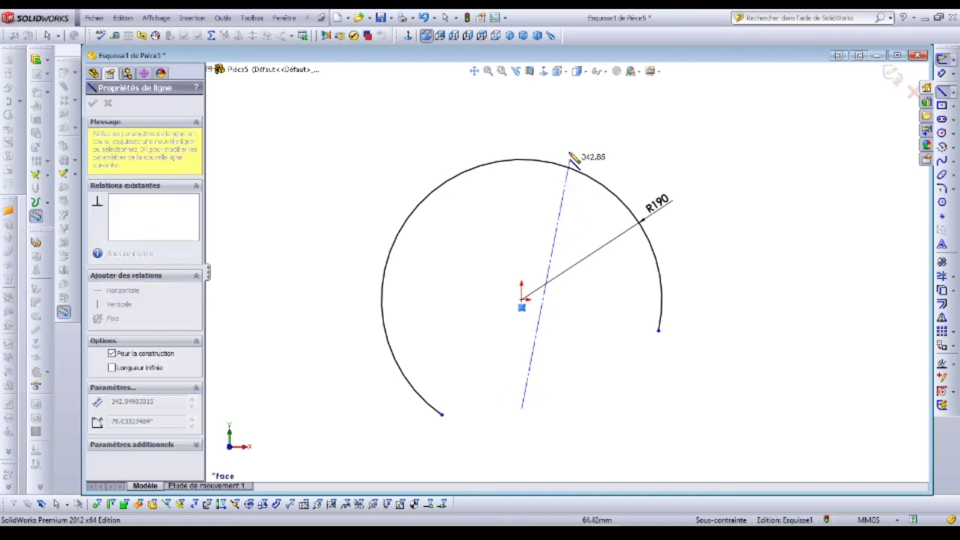
click(522, 124)
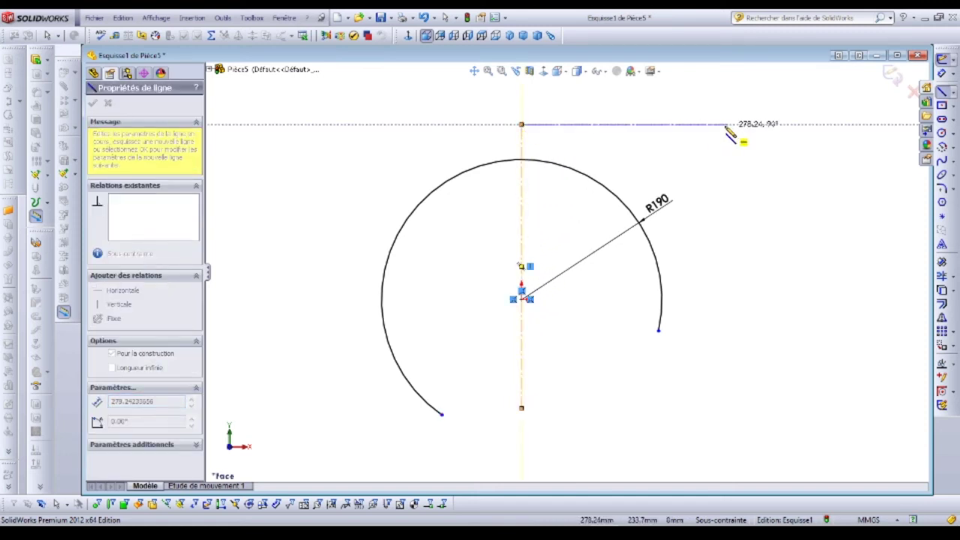
key(Escape)
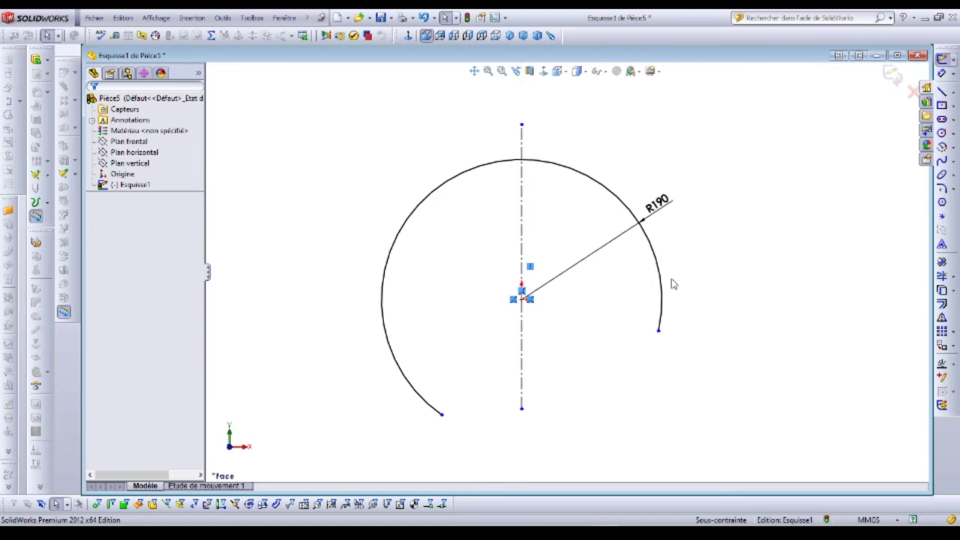
Step: Make the arc's endpoints symmetric about the vertical construction line and move them to about 56 mm below the origin
click(523, 225)
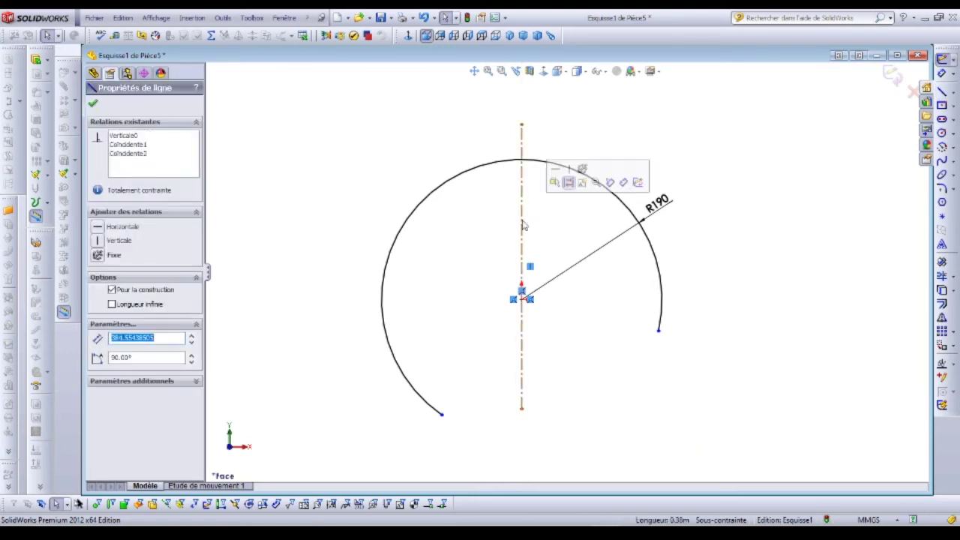
ctrl+click(442, 416)
ctrl+click(658, 334)
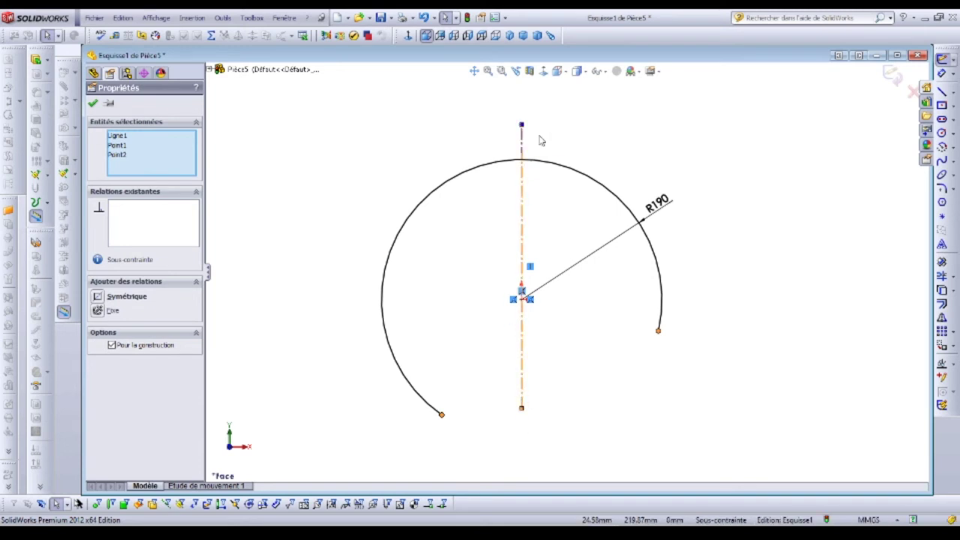
click(97, 298)
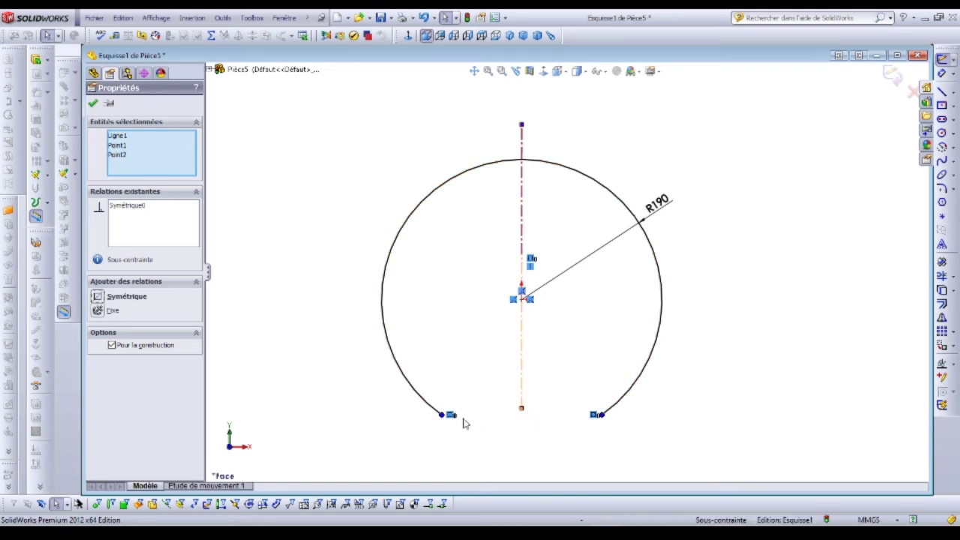
click(93, 104)
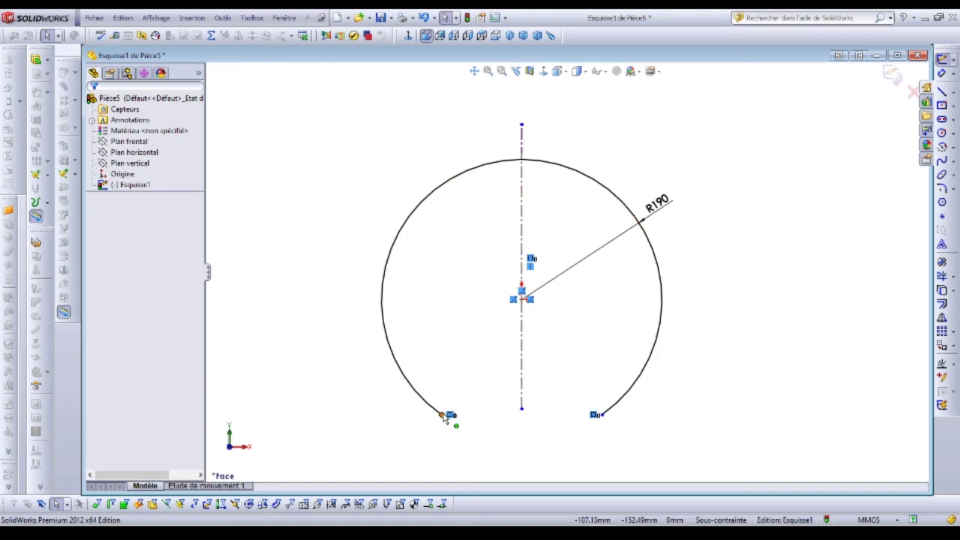
drag(445, 419, 393, 342)
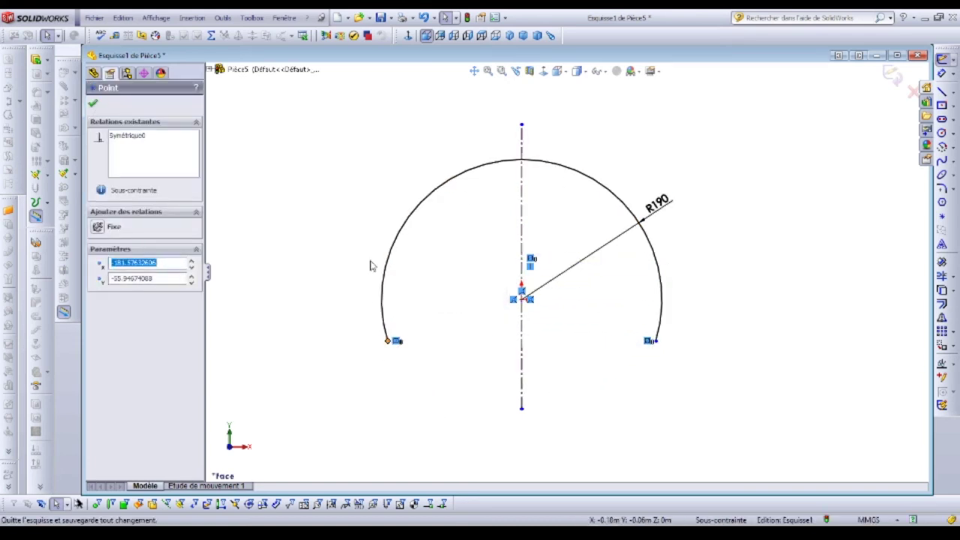
Step: Draw two construction lines from the origin, one to the arc's right endpoint and one to its left endpoint
click(955, 92)
click(911, 108)
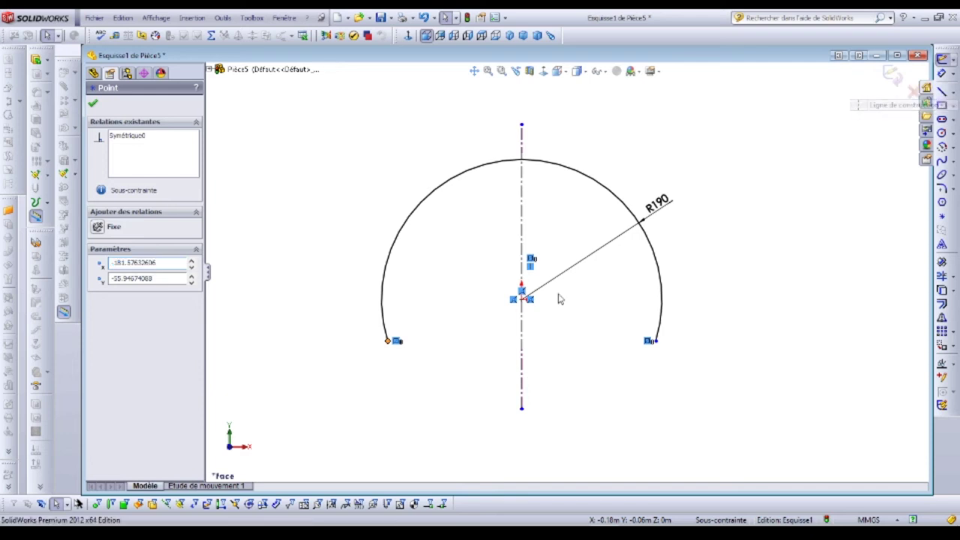
click(523, 299)
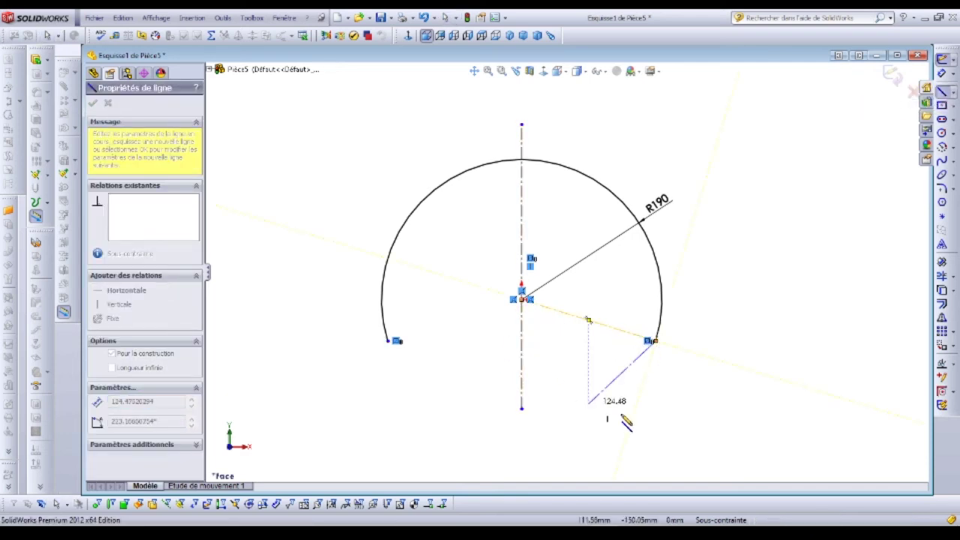
key(Escape)
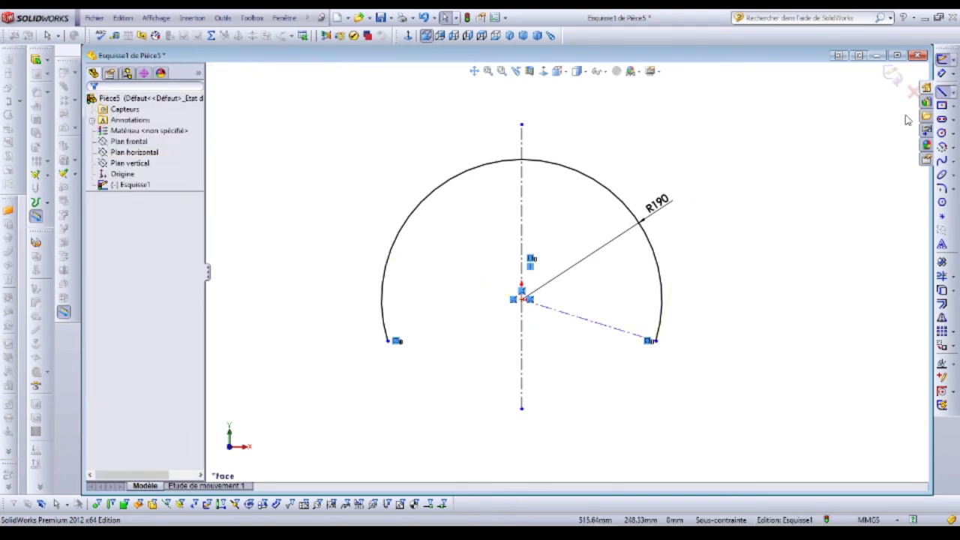
click(954, 92)
click(930, 105)
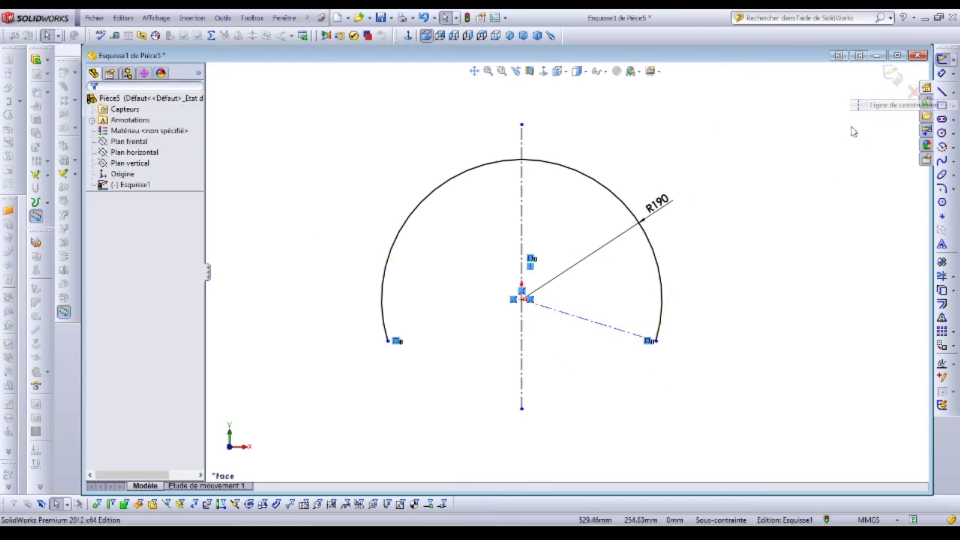
click(521, 300)
click(388, 341)
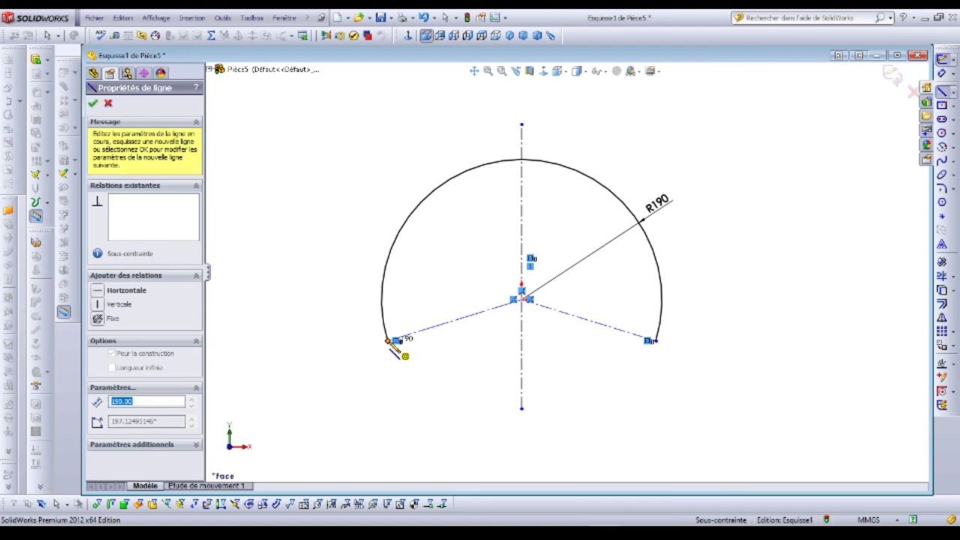
key(Escape)
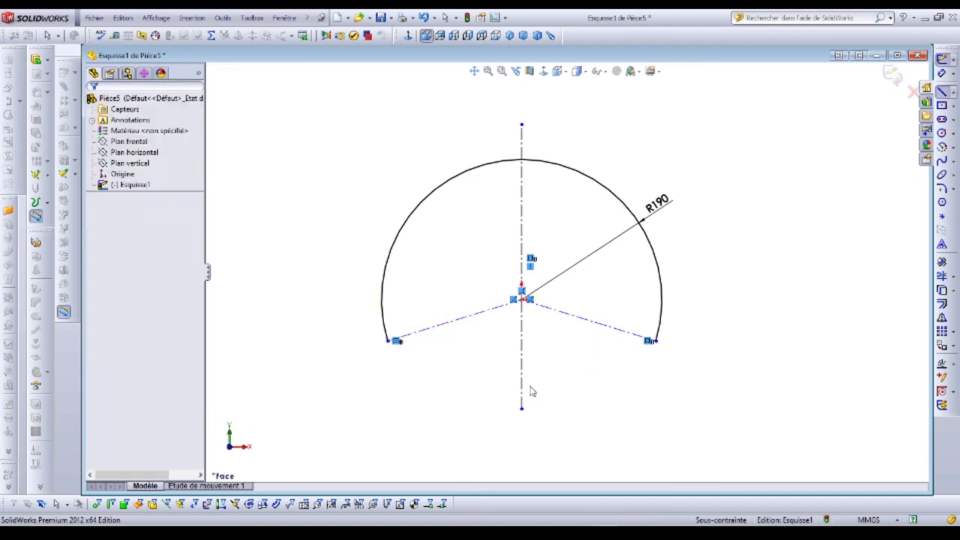
Step: Dimension the angle spanned by the arc between the two radial construction lines at 215°, checking the value on the PDF drawing
click(943, 90)
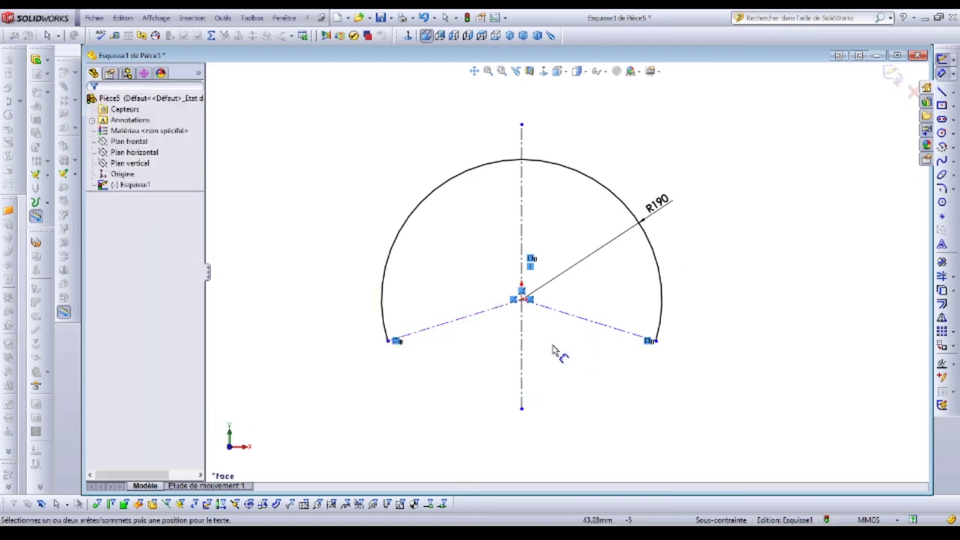
click(600, 326)
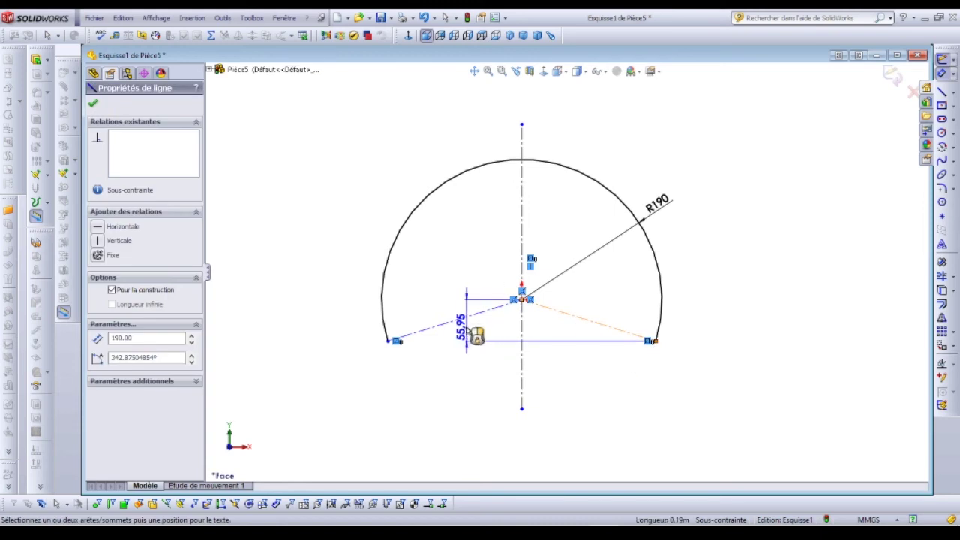
click(456, 321)
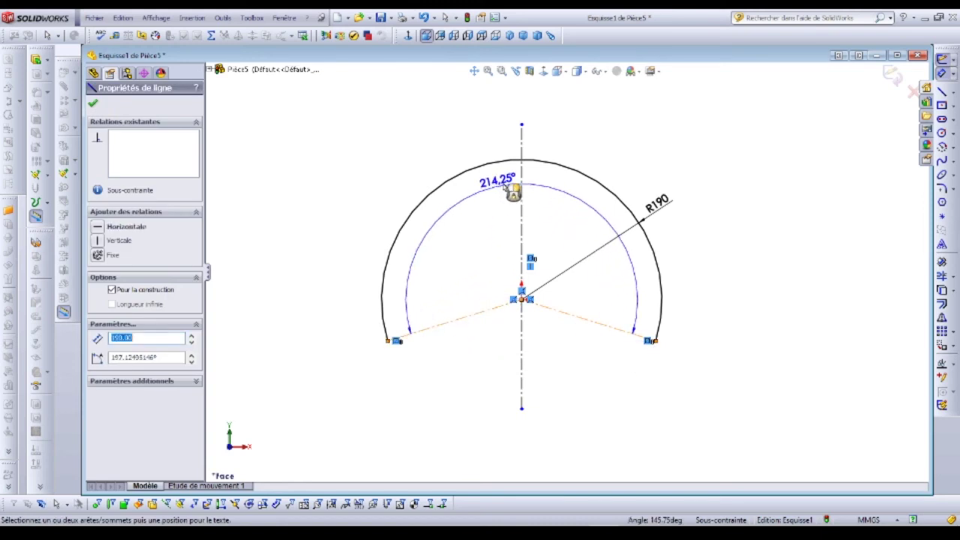
click(518, 105)
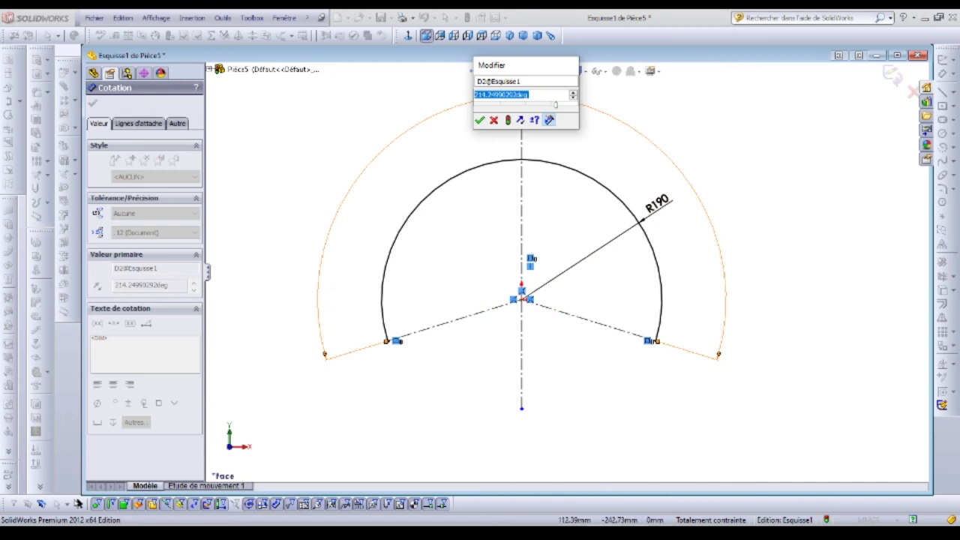
key(alt+Tab)
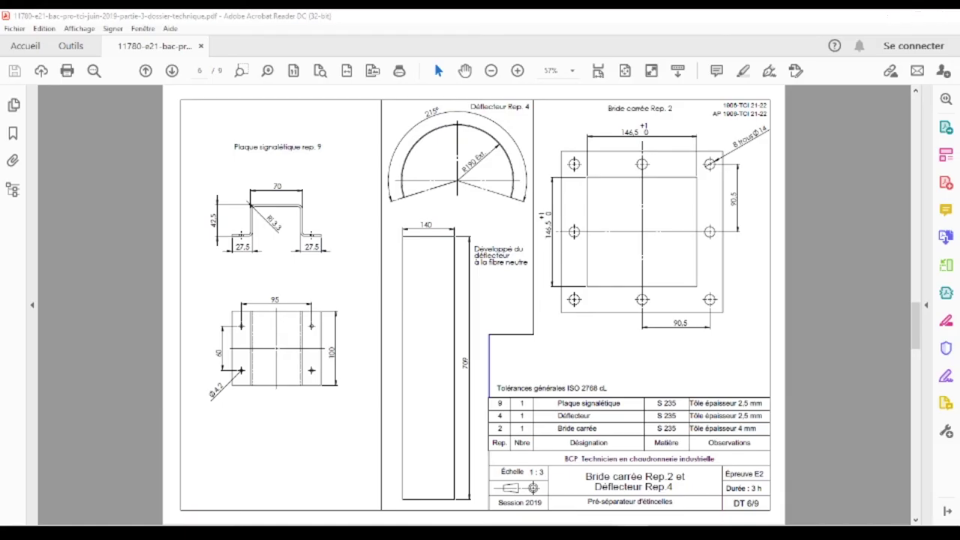
key(alt+Tab)
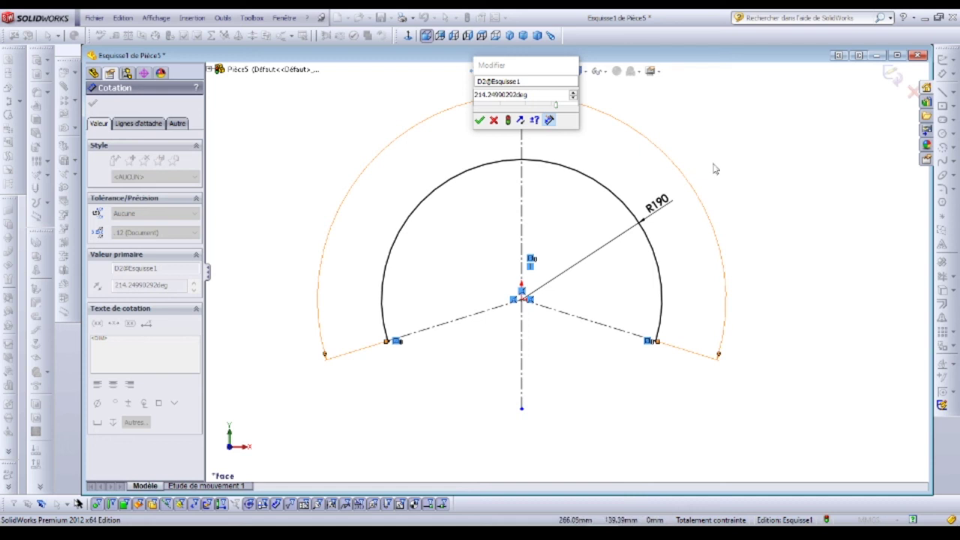
click(535, 95)
text(215)
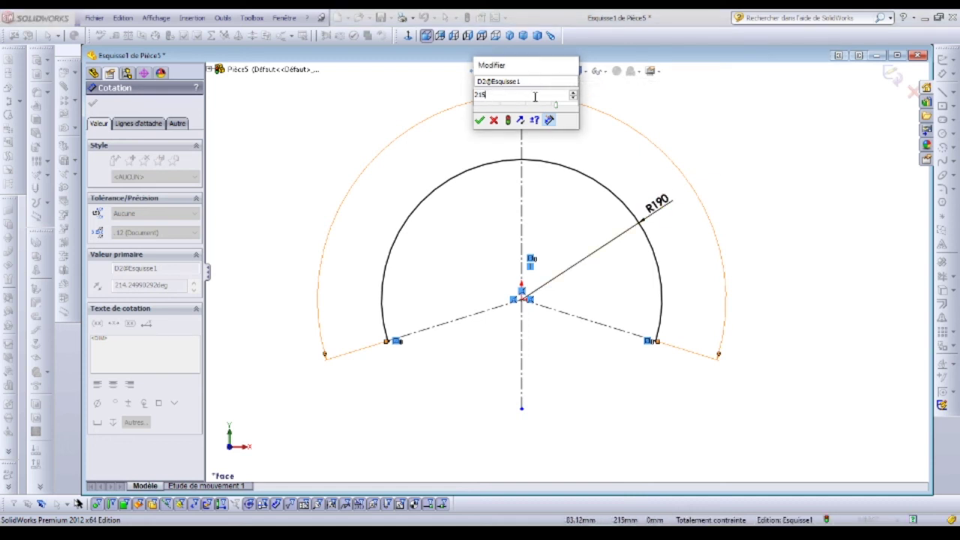
key(Return)
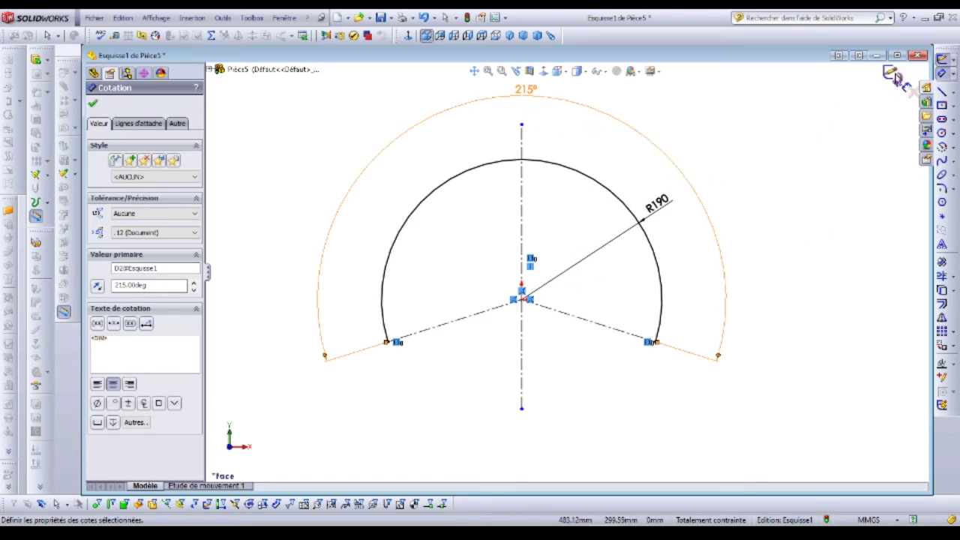
Step: Close the sketch to start the base flange and reverse the thickness direction so the material lies inside the R190 arc
click(894, 78)
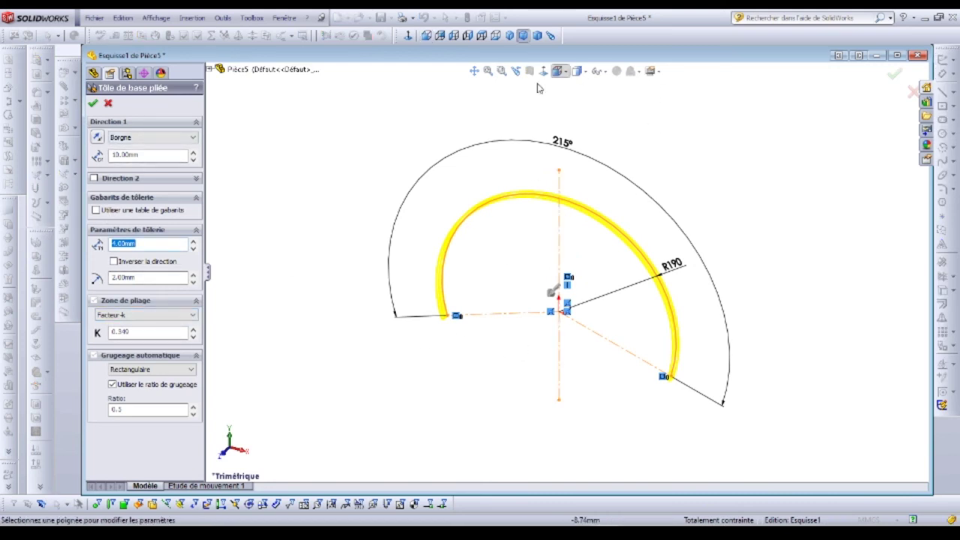
key(ctrl+1)
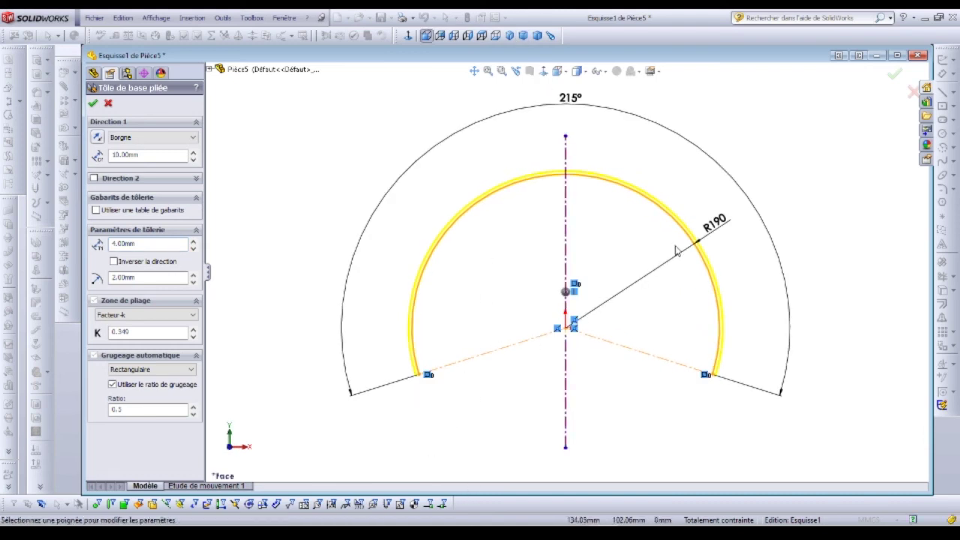
scroll(691, 253, up, 2)
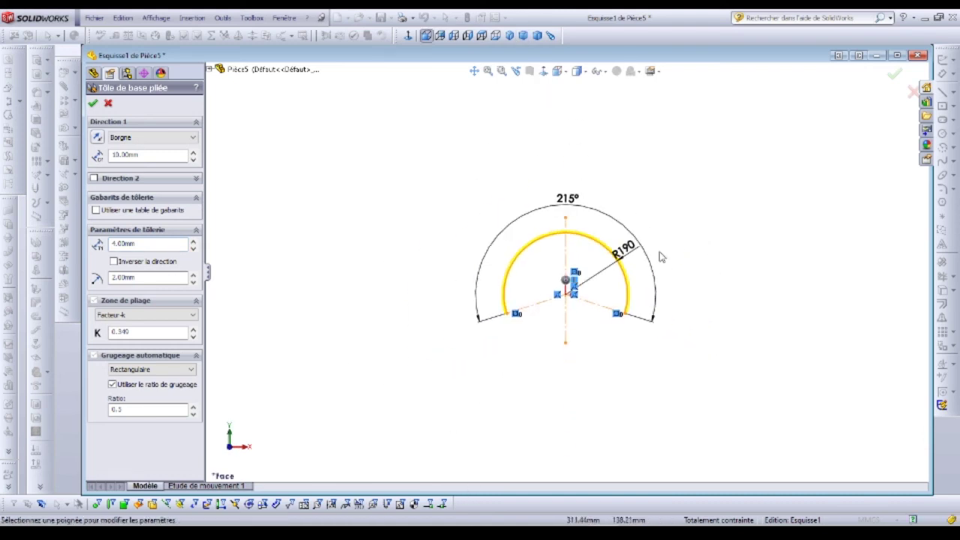
scroll(691, 253, down, 6)
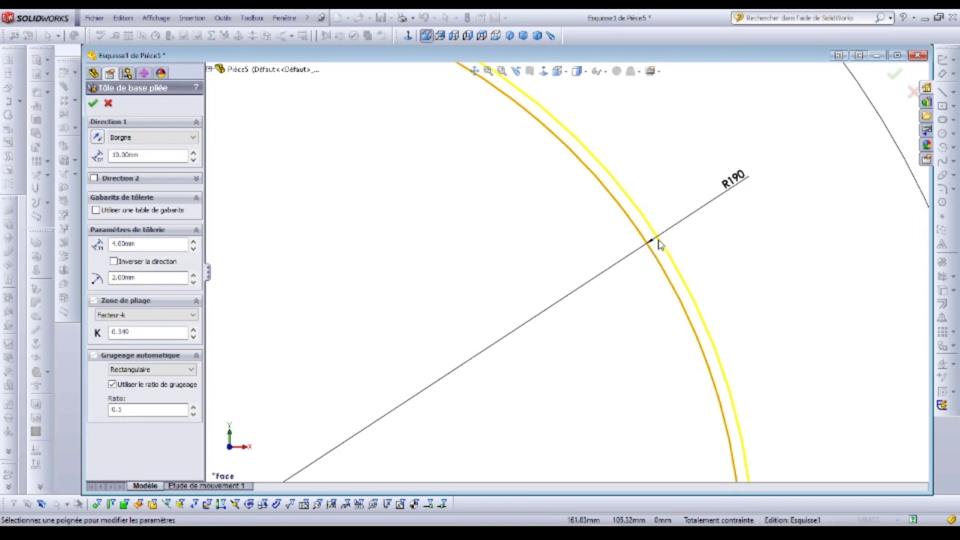
click(97, 139)
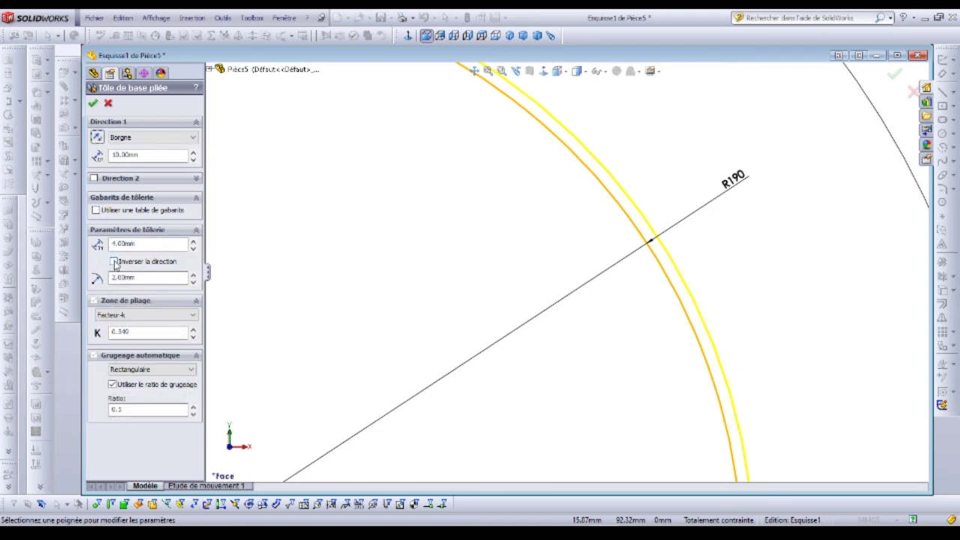
click(114, 261)
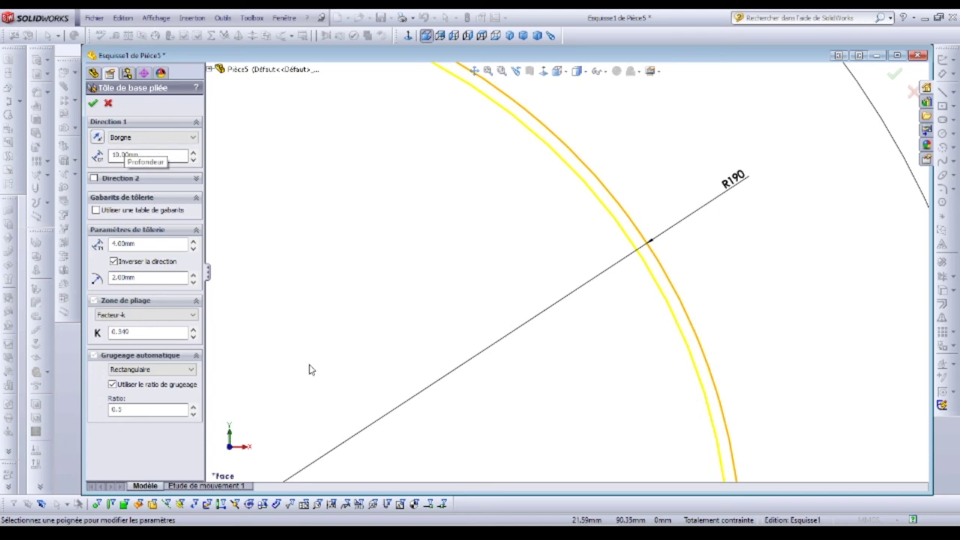
scroll(459, 329, down, 3)
scroll(450, 319, up, 3)
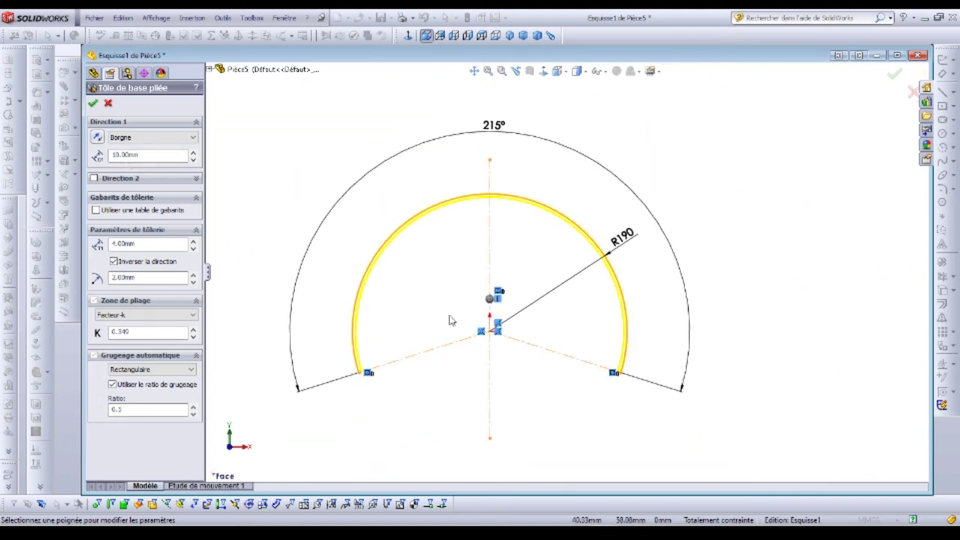
Step: Set the base flange's sheet thickness to 2.5 mm and its depth to 140 mm, and create it
double_click(118, 245)
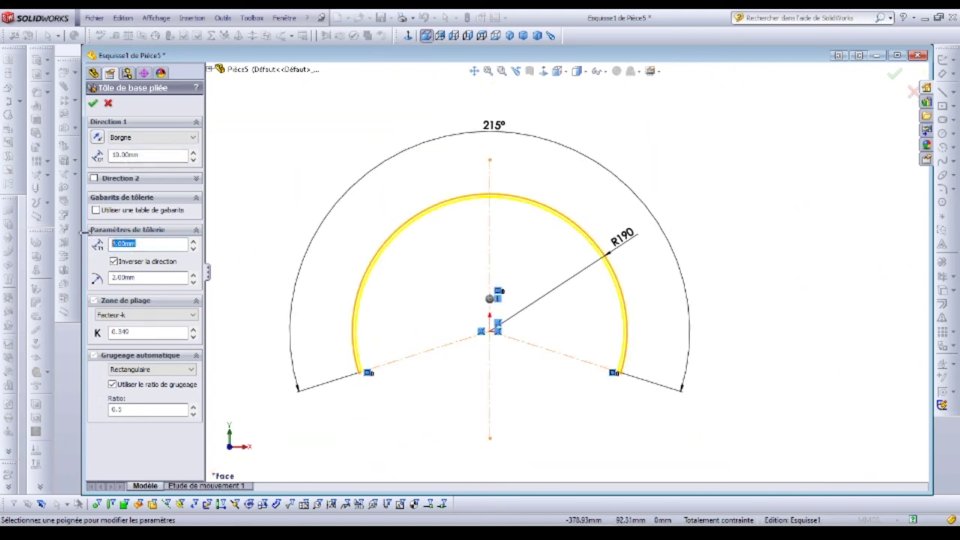
text(2)
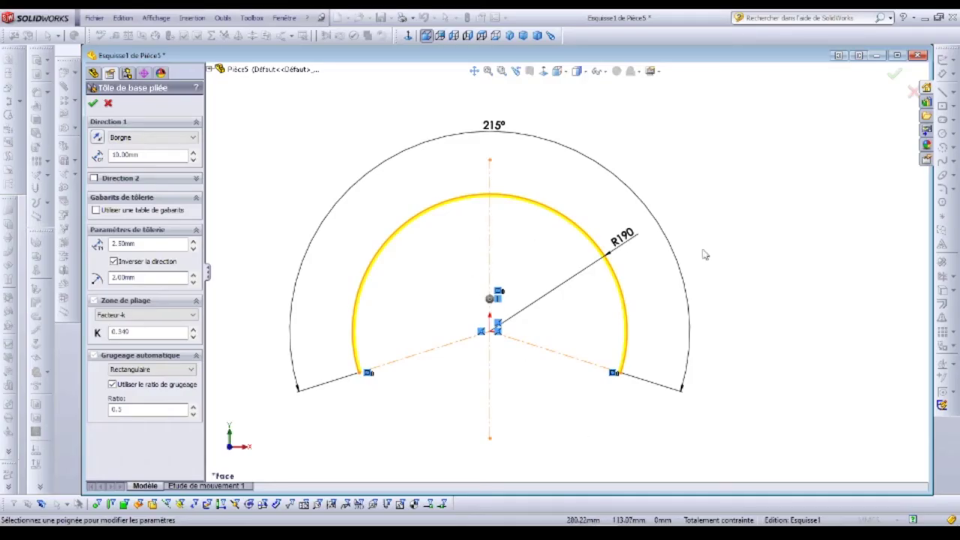
mouse_move(722, 244)
middle_down()
mouse_move(680, 249)
mouse_move(634, 319)
mouse_move(657, 338)
middle_up()
double_click(132, 154)
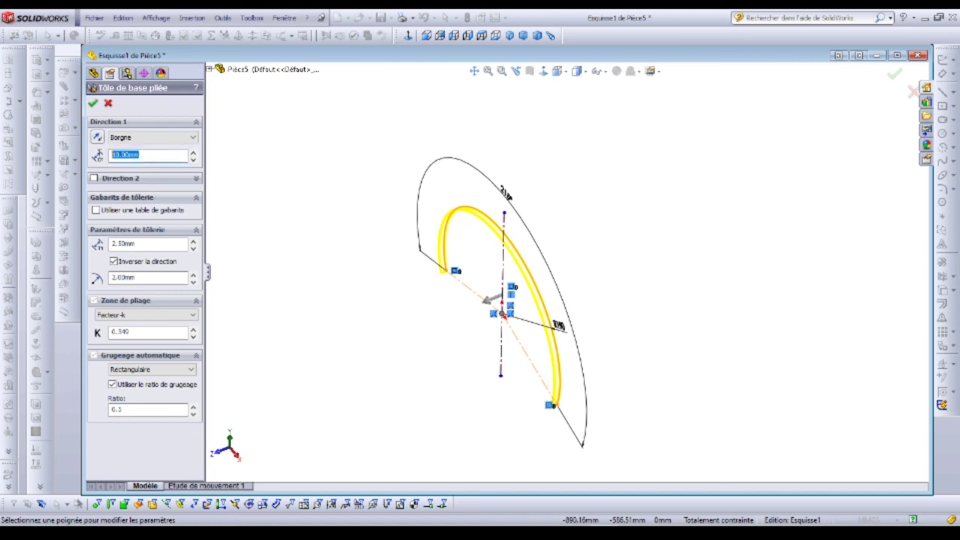
text(140)
key(Return)
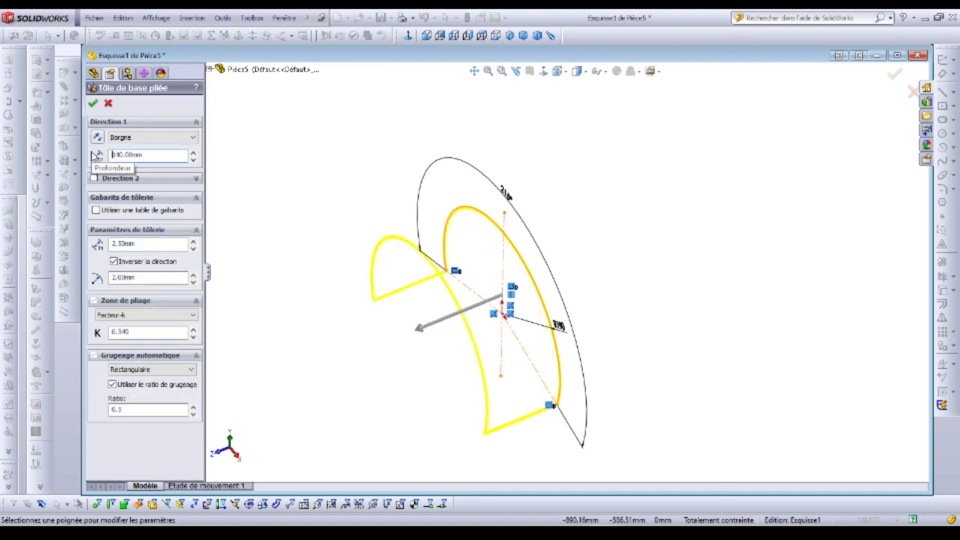
click(93, 104)
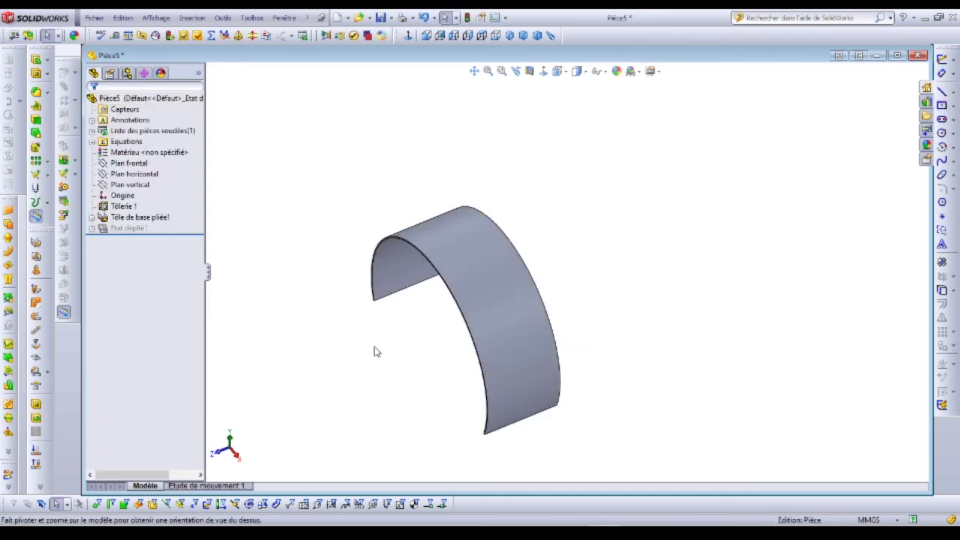
Step: Unsuppress the flat pattern to unfold the deflector
key(ctrl+5)
middle_drag(380, 281, 537, 262)
scroll(562, 250, up, 5)
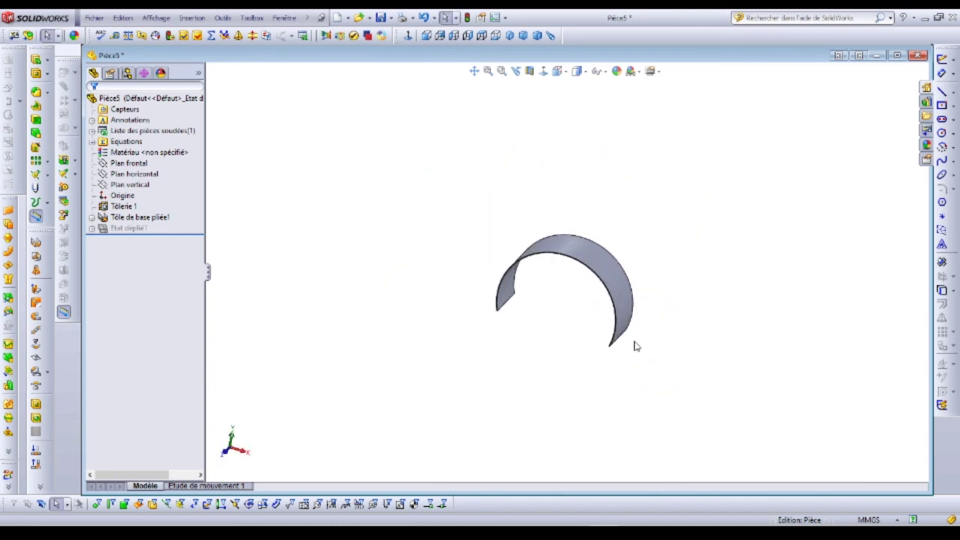
click(110, 232)
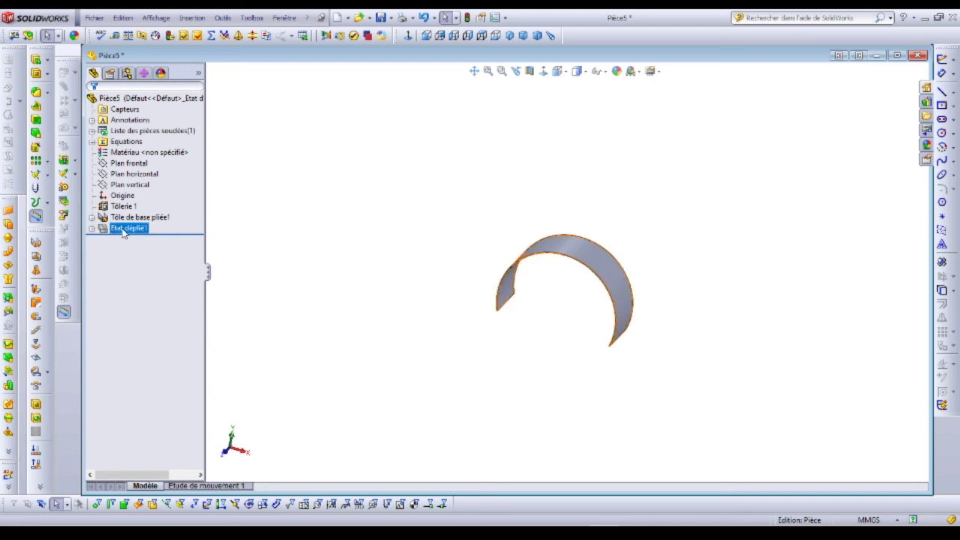
right_click(124, 233)
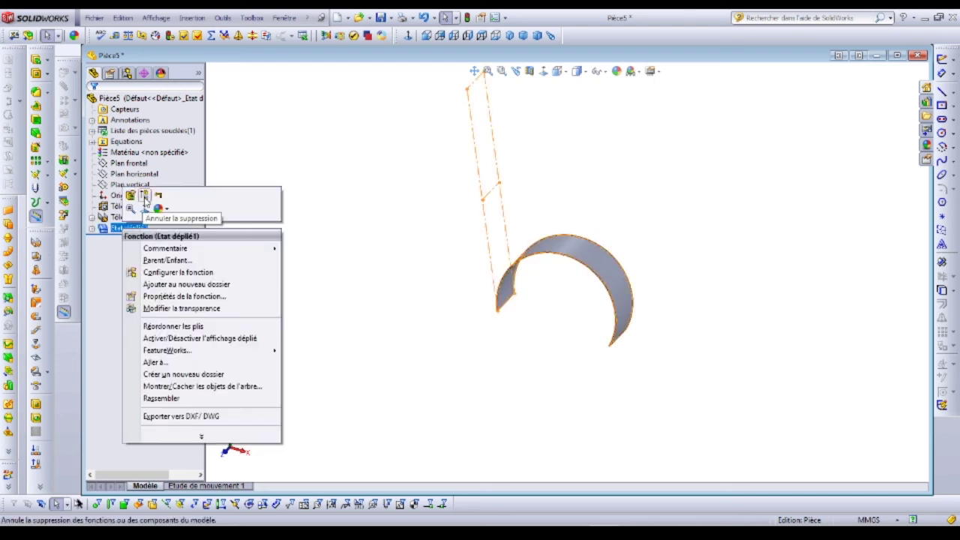
click(145, 196)
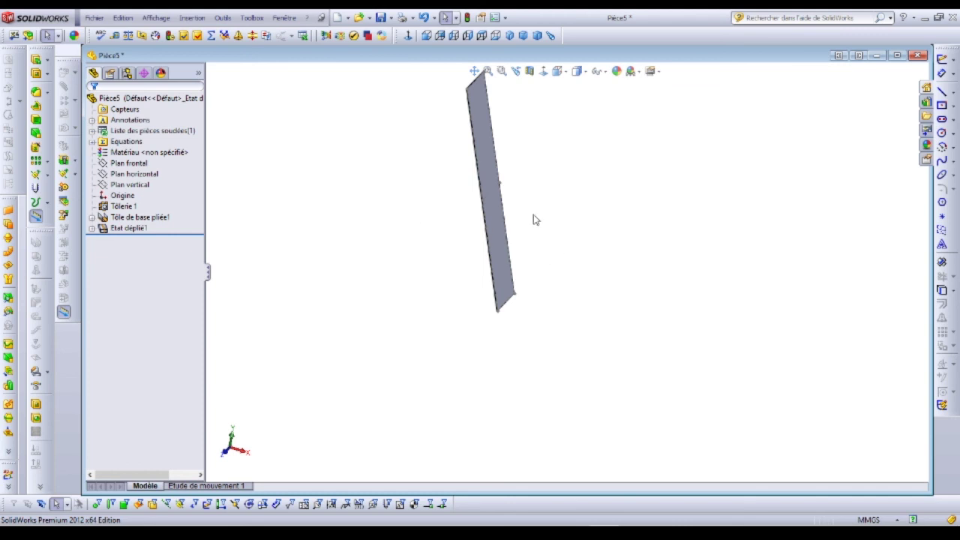
middle_drag(535, 219, 472, 163)
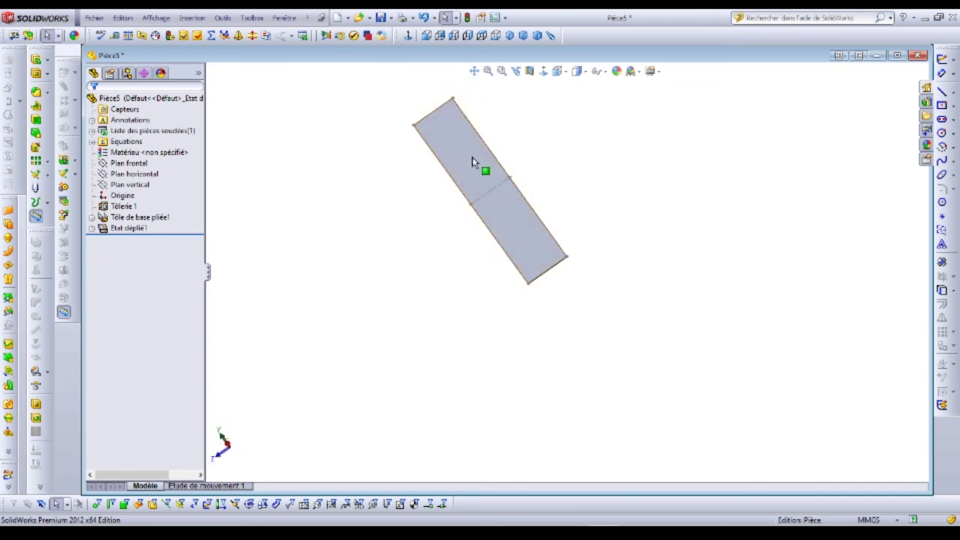
Step: Measure the developed length between the flat pattern's two short ends and compare it with the Déflecteur drawing in the PDF
click(942, 73)
click(554, 277)
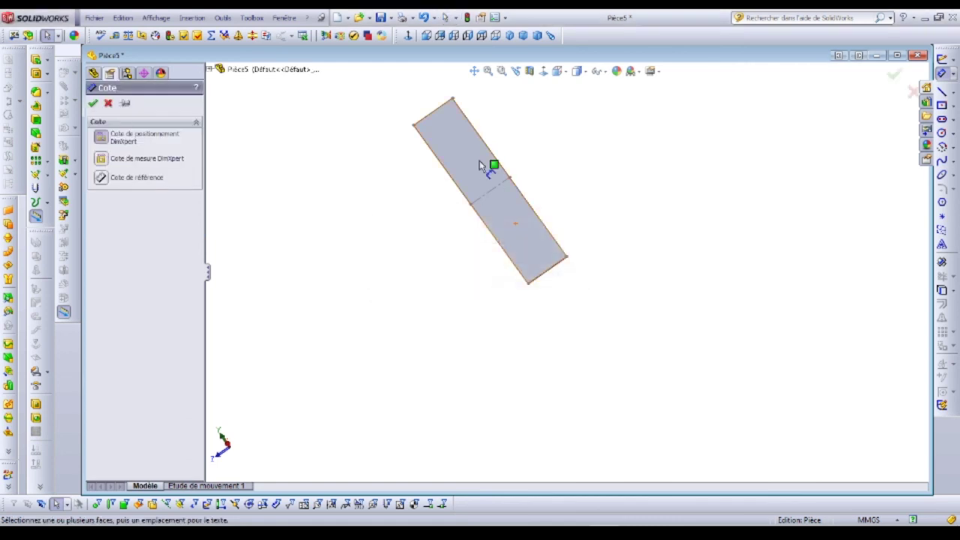
click(477, 129)
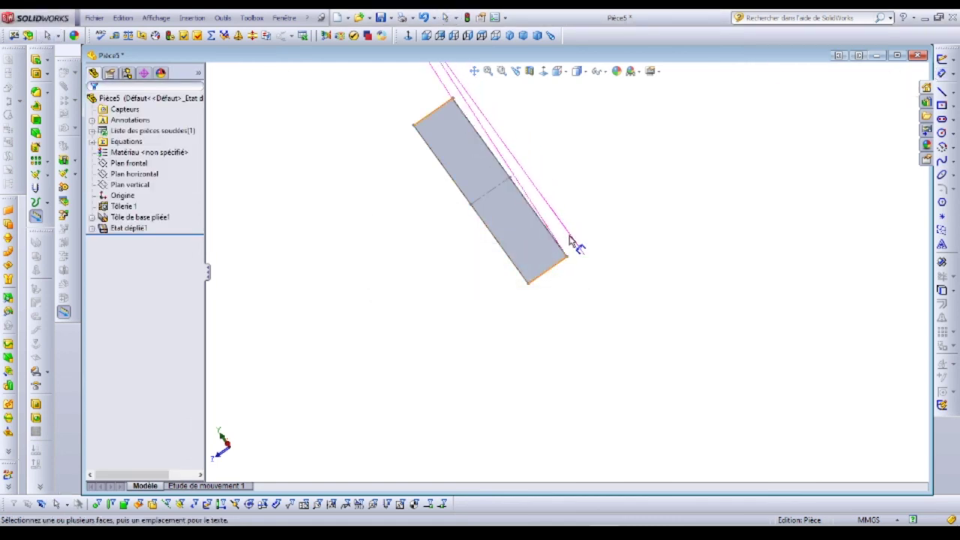
middle_drag(570, 240, 622, 311)
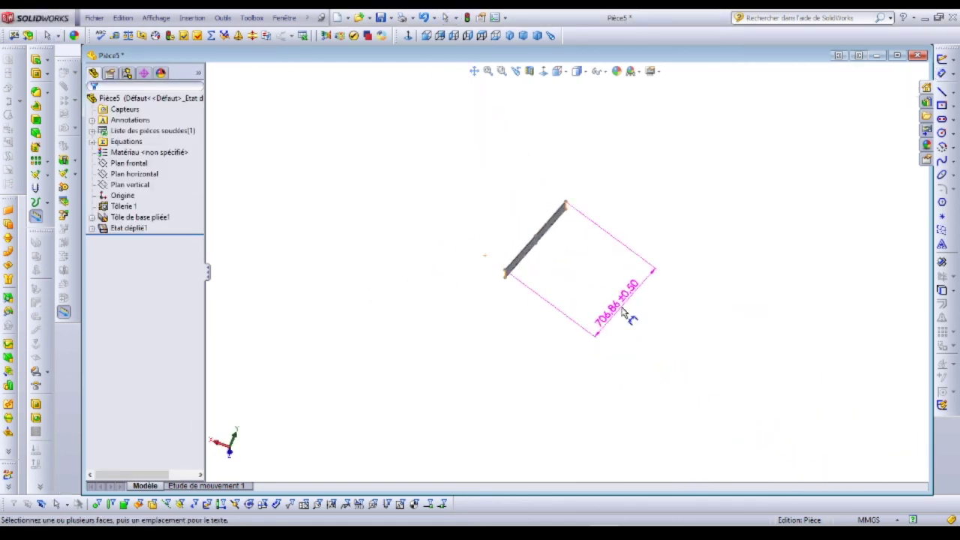
scroll(624, 313, down, 3)
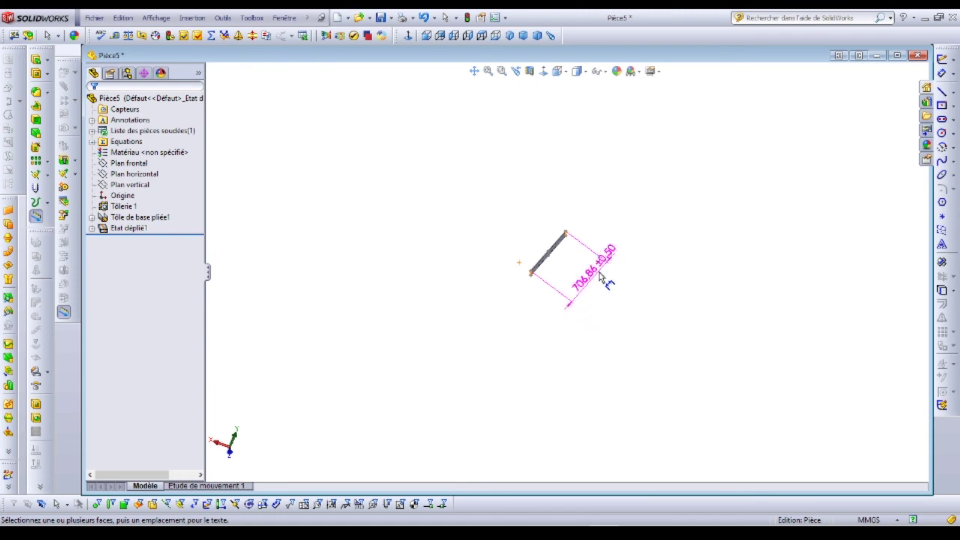
key(Escape)
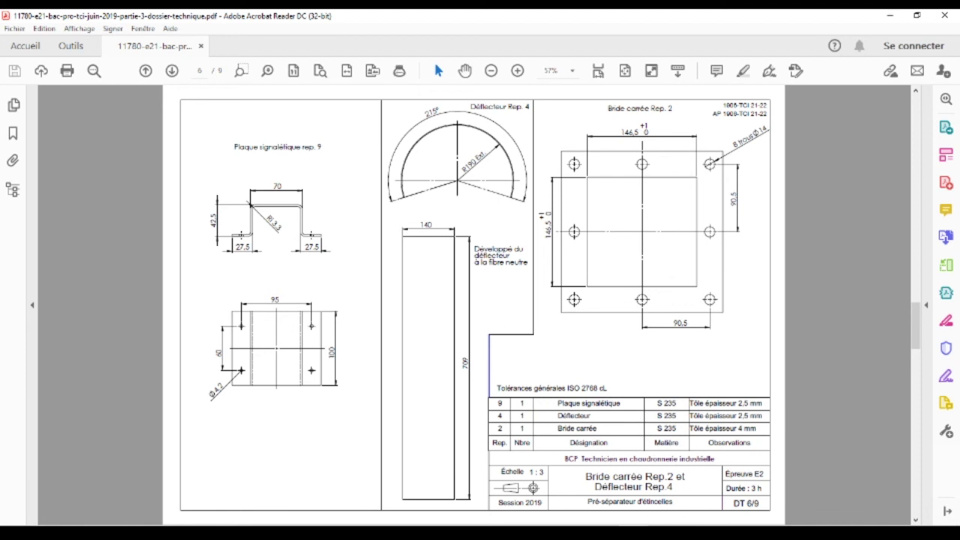
key(alt+Tab)
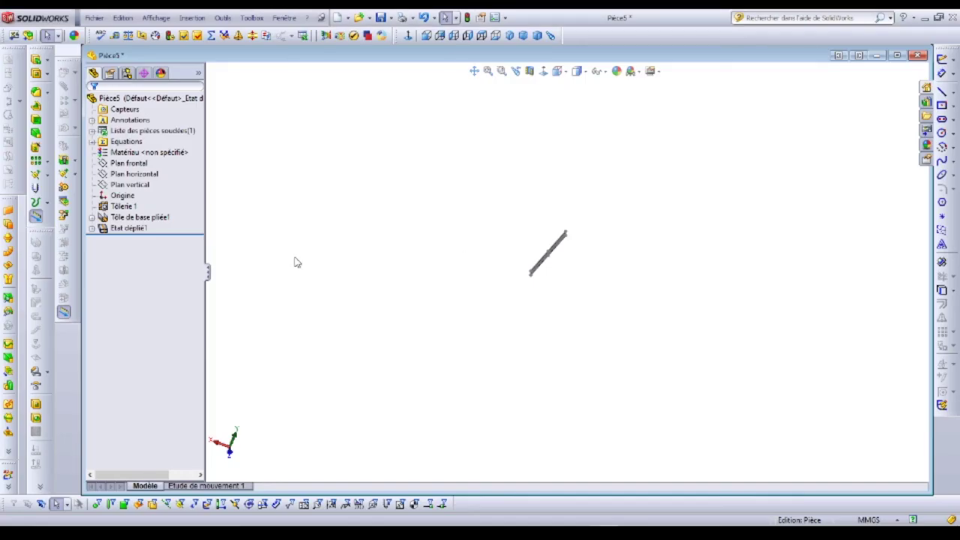
Step: Suppress the flat pattern to return the deflector to its folded shape
click(124, 229)
right_click(122, 230)
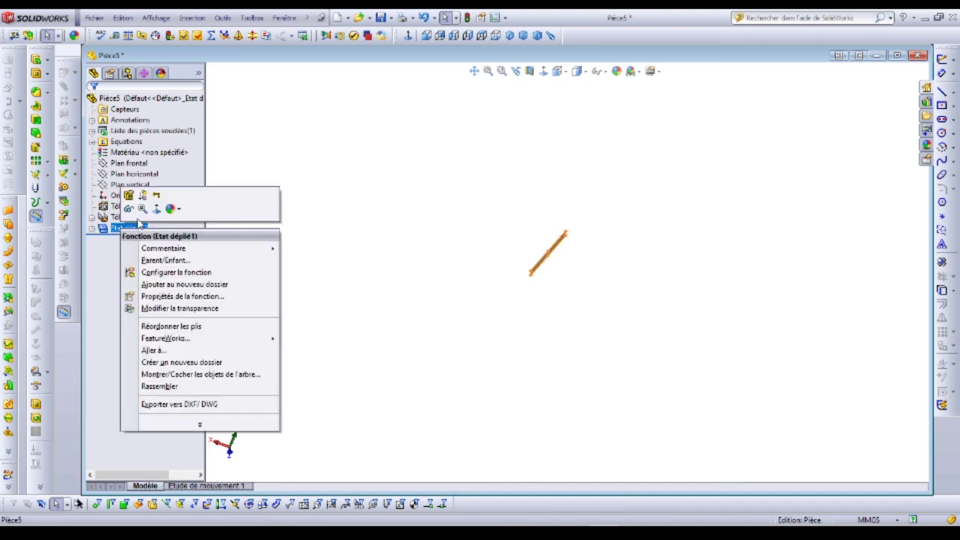
click(142, 209)
scroll(508, 243, down, 5)
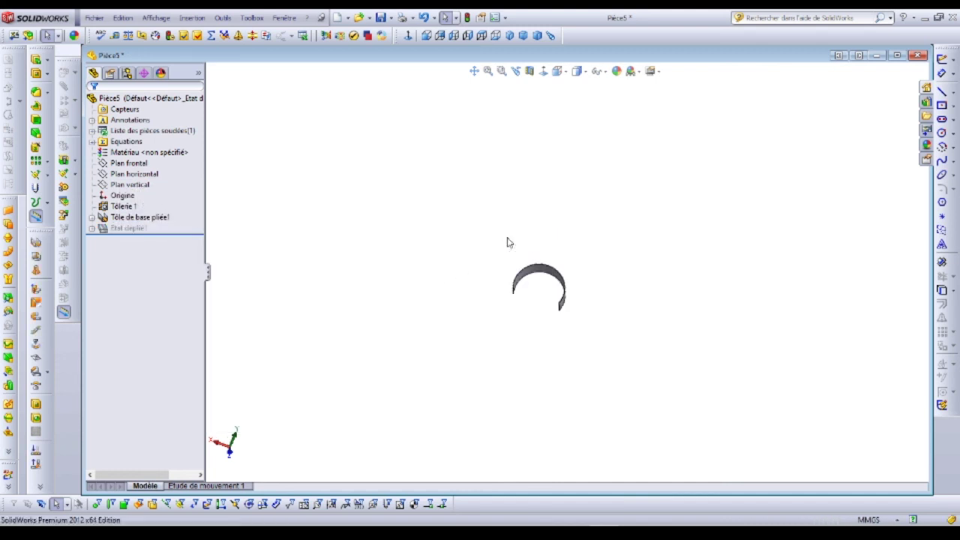
middle_drag(533, 306, 576, 321)
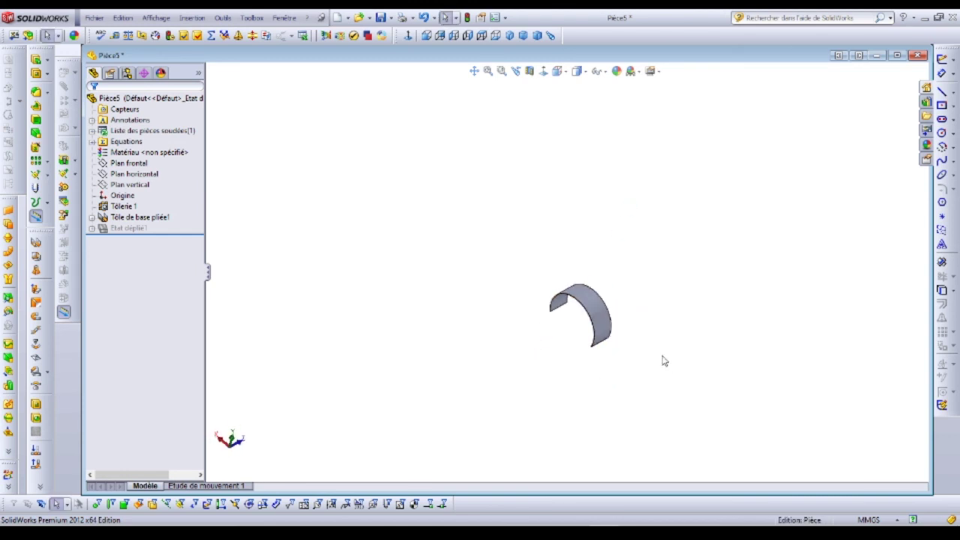
ctrl+middle_drag(664, 360, 621, 322)
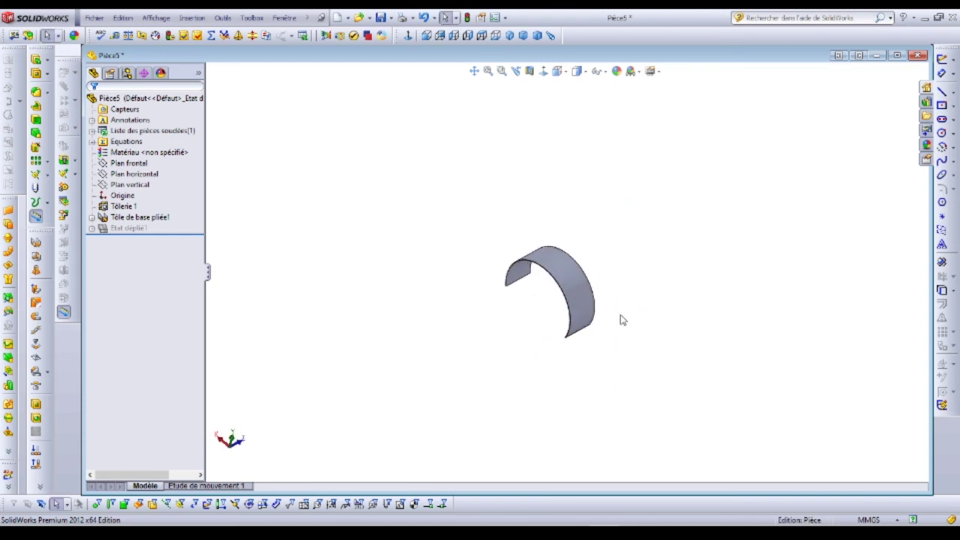
Step: Save the part as Déflecteur in the Raccord aspiration 2019 folder
click(381, 17)
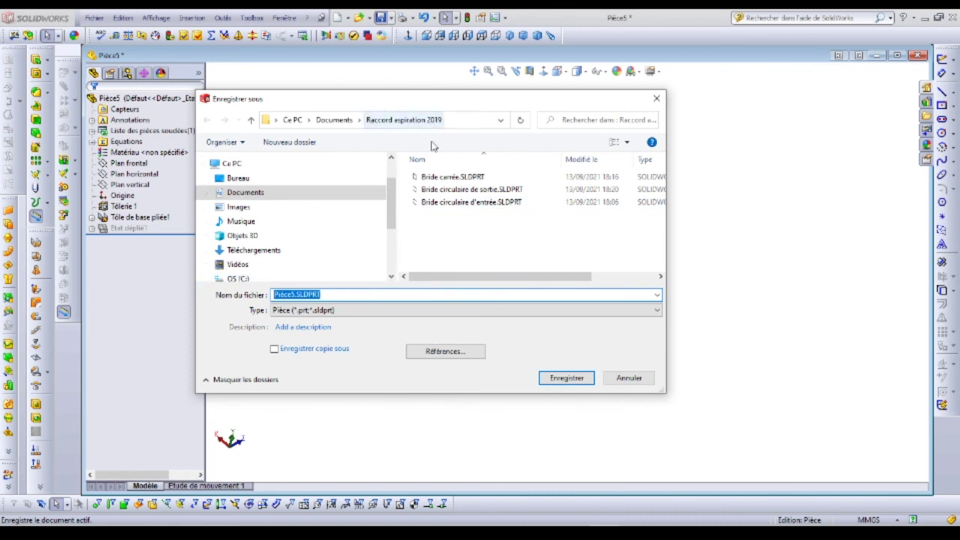
double_click(341, 293)
text(Déflecteu)
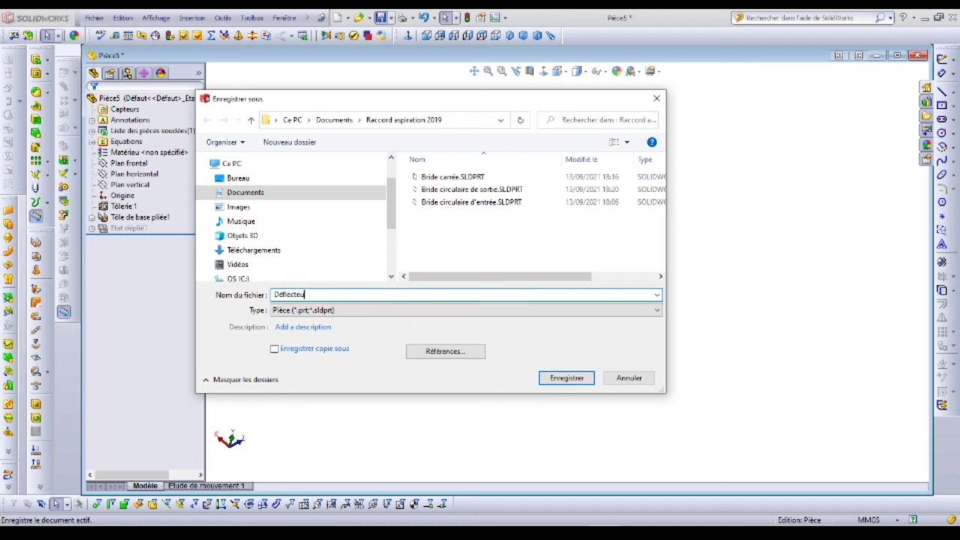
text(r)
key(Return)
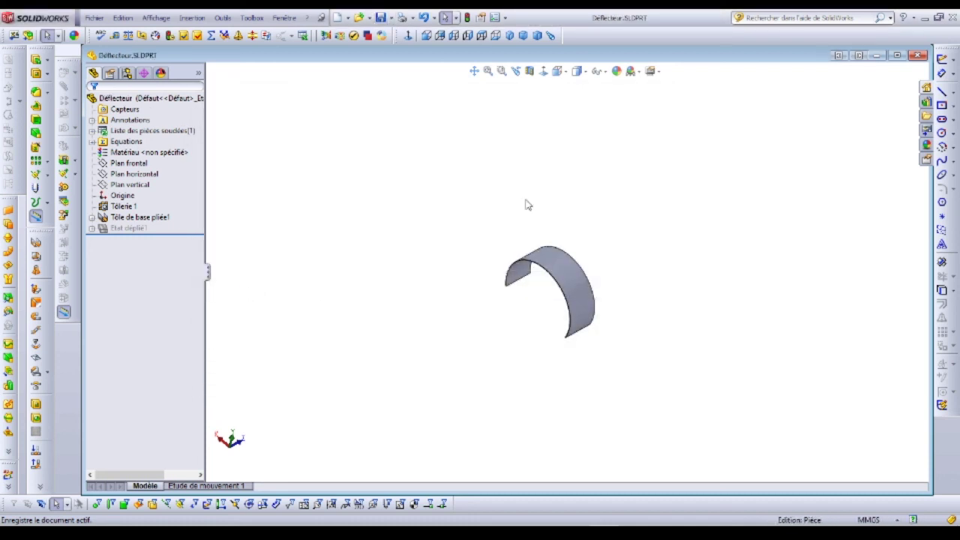